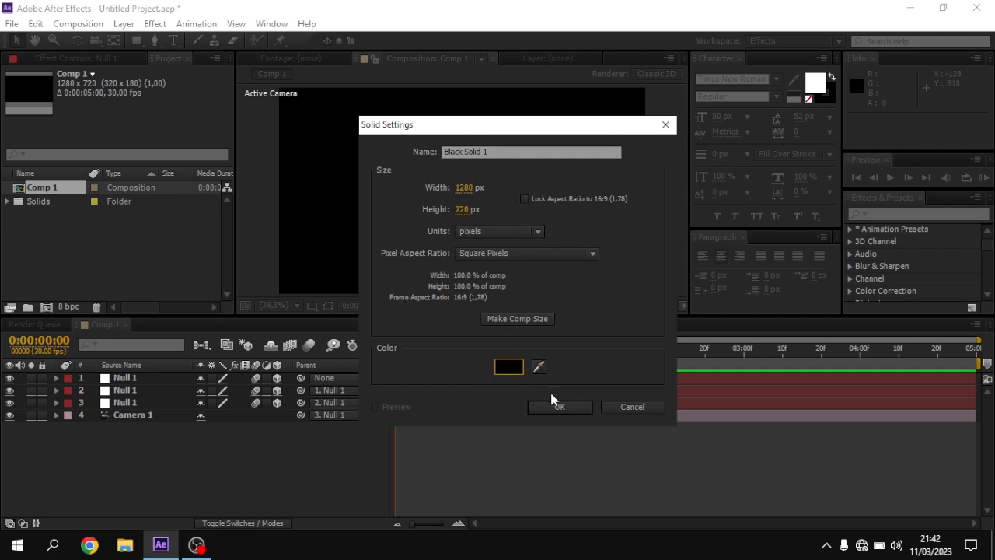
# Create the 1280 × 720 px black solid and apply the Grid effect from the Generate category to it
pyautogui.click(557, 403)
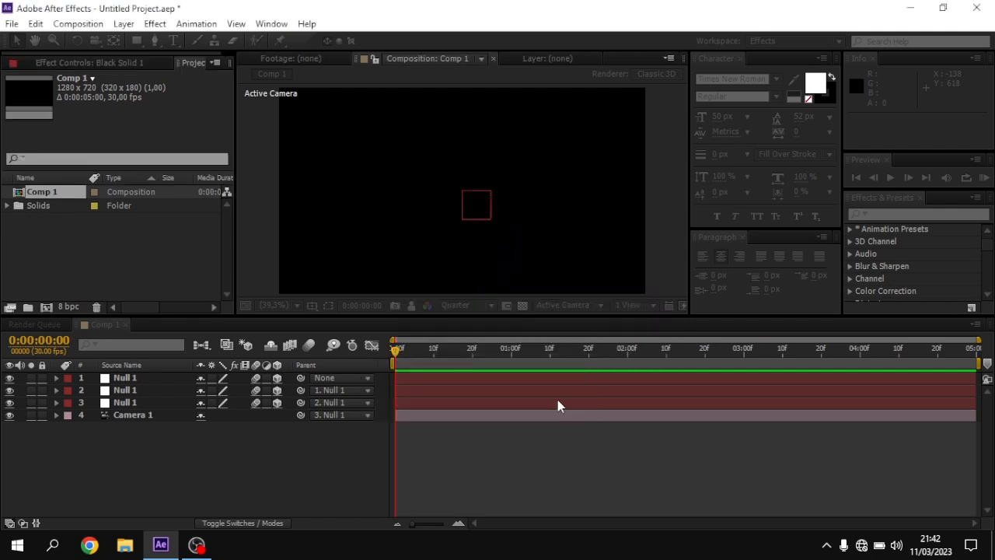
pyautogui.click(879, 214)
pyautogui.write('G')
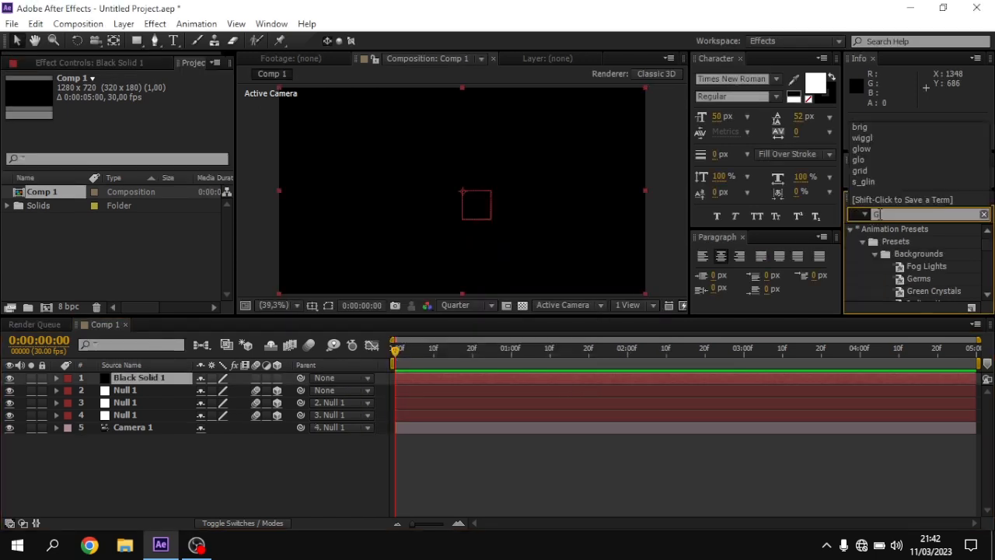
pyautogui.write('rid')
pyautogui.scroll(-5, 922, 280)
pyautogui.moveTo(878, 247); pyautogui.dragTo(497, 381)
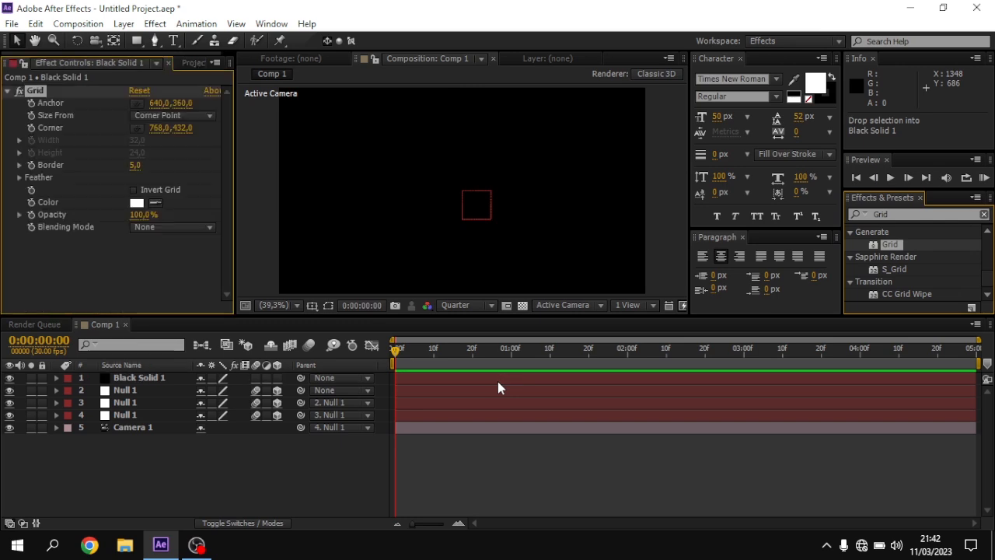
# Enable motion blur and 3D for the grid solid, and reveal its rotation properties
pyautogui.click(255, 377)
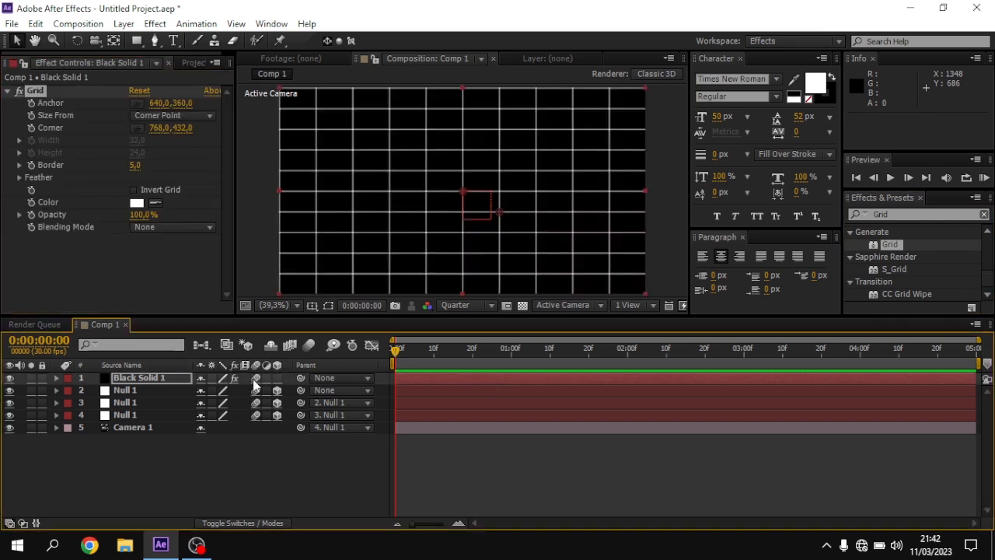
pyautogui.click(277, 378)
pyautogui.click(138, 376)
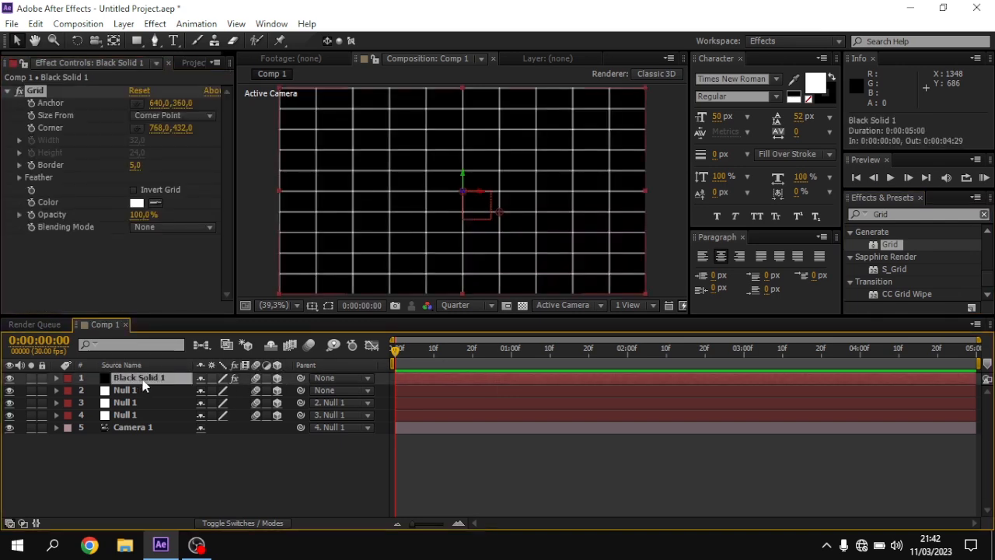
pyautogui.press('r')
pyautogui.moveTo(221, 391); pyautogui.dragTo(222, 393)
pyautogui.click(224, 390)
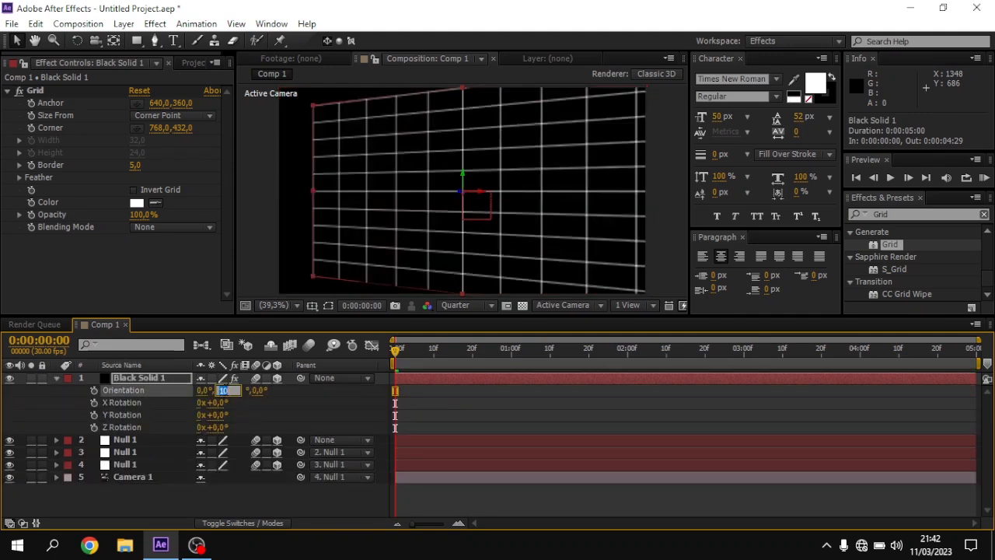
pyautogui.write('0')
pyautogui.press('Return')
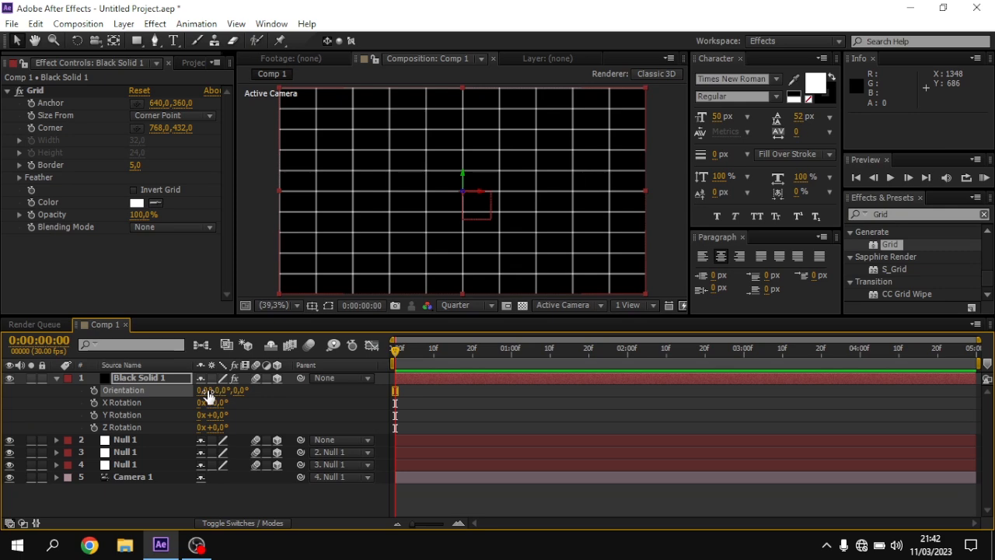
# Set the grid solid's X orientation to -90° and lower the layer to a Y position of about 485
pyautogui.moveTo(208, 390); pyautogui.dragTo(183, 390)
pyautogui.click(253, 401)
pyautogui.click(208, 390)
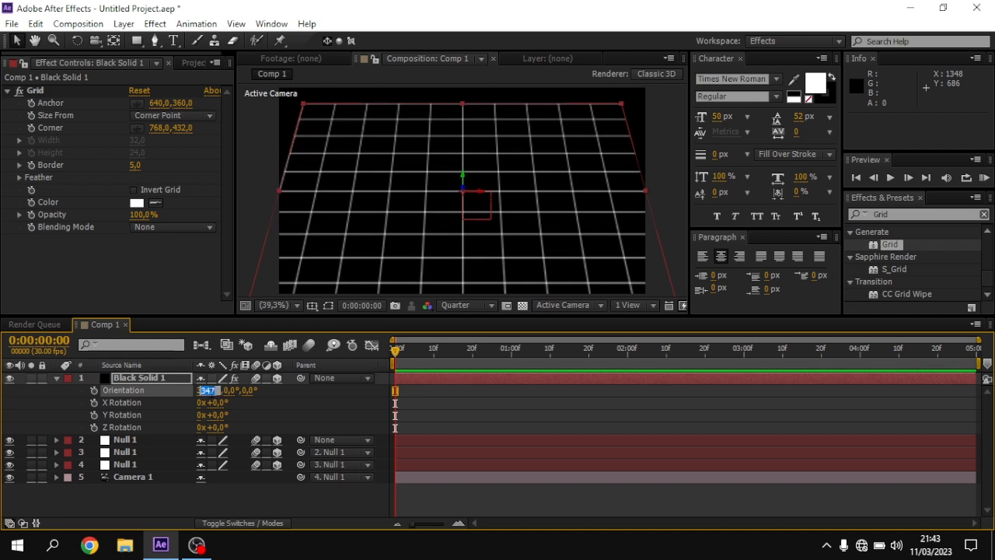
pyautogui.write('-90')
pyautogui.press('Return')
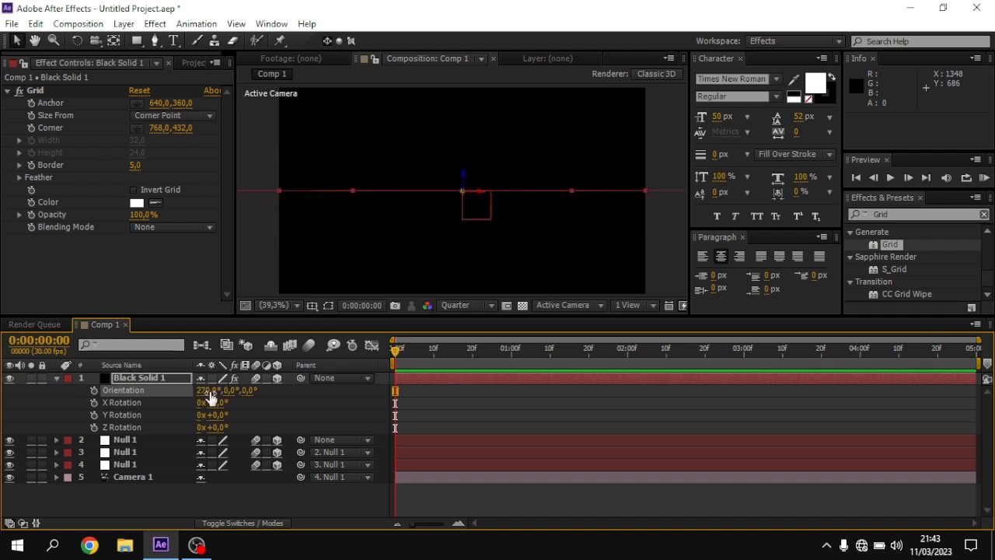
pyautogui.moveTo(464, 174); pyautogui.dragTo(467, 210)
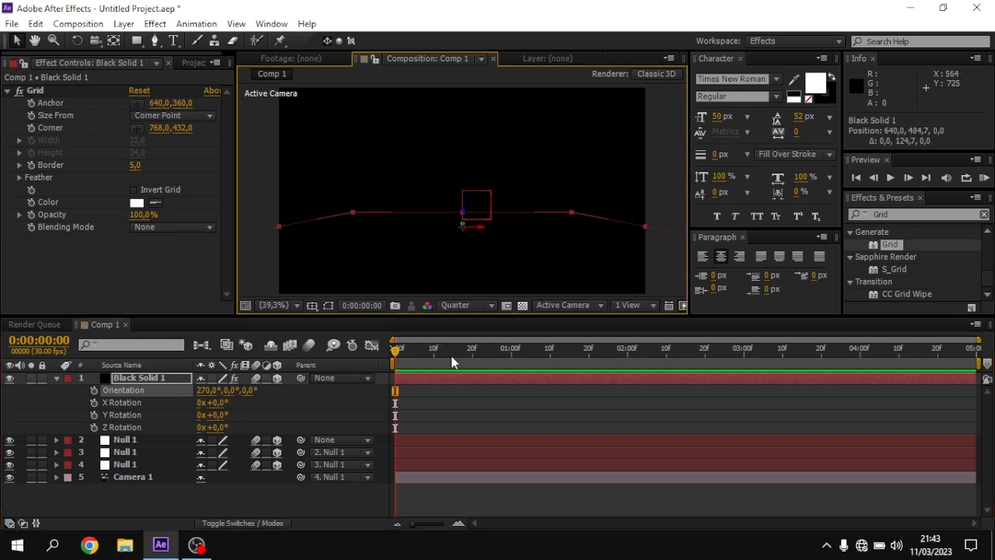
pyautogui.click(464, 407)
# Apply the Motion Tile effect to the grid solid and set its output width and output height to 500
pyautogui.click(891, 214)
pyautogui.write('m')
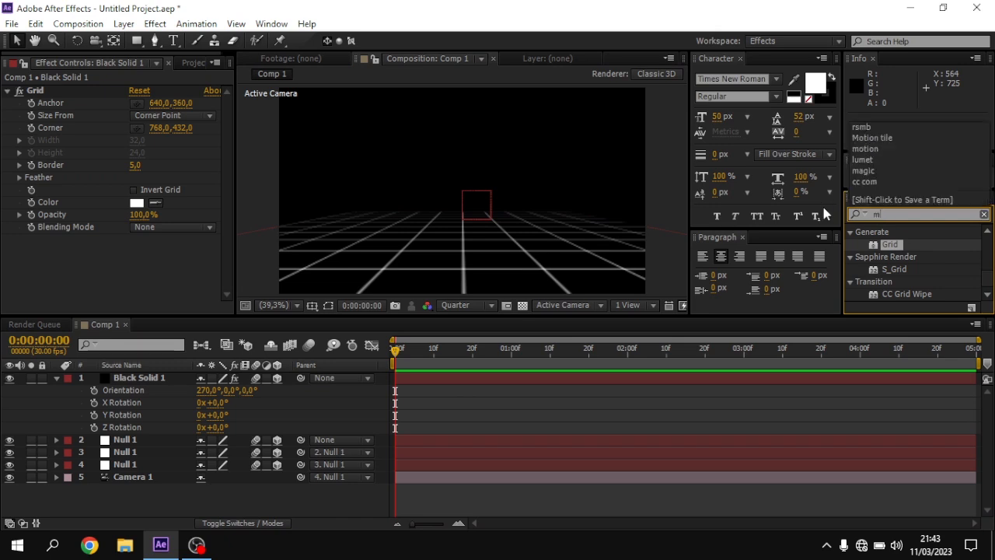
pyautogui.write('otion til')
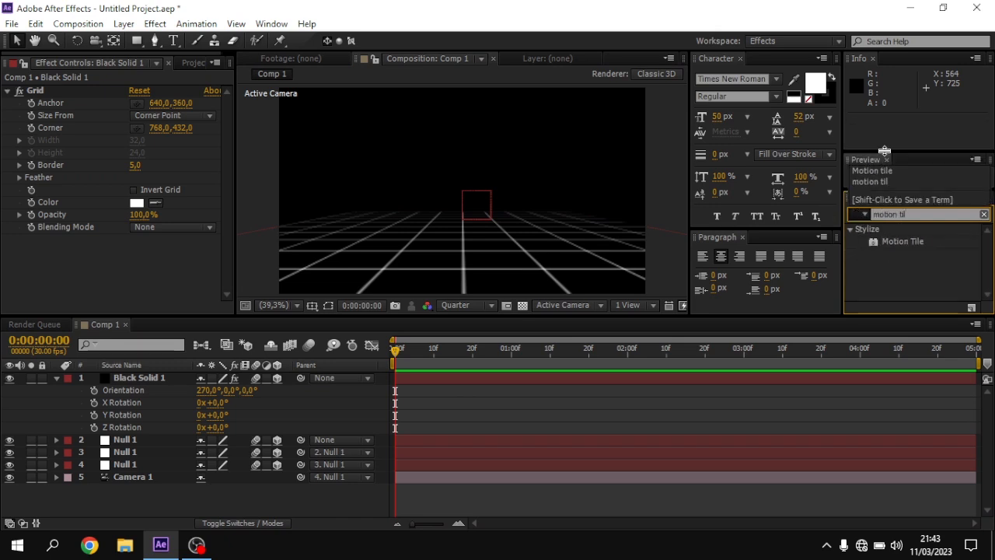
pyautogui.moveTo(904, 241); pyautogui.dragTo(595, 378)
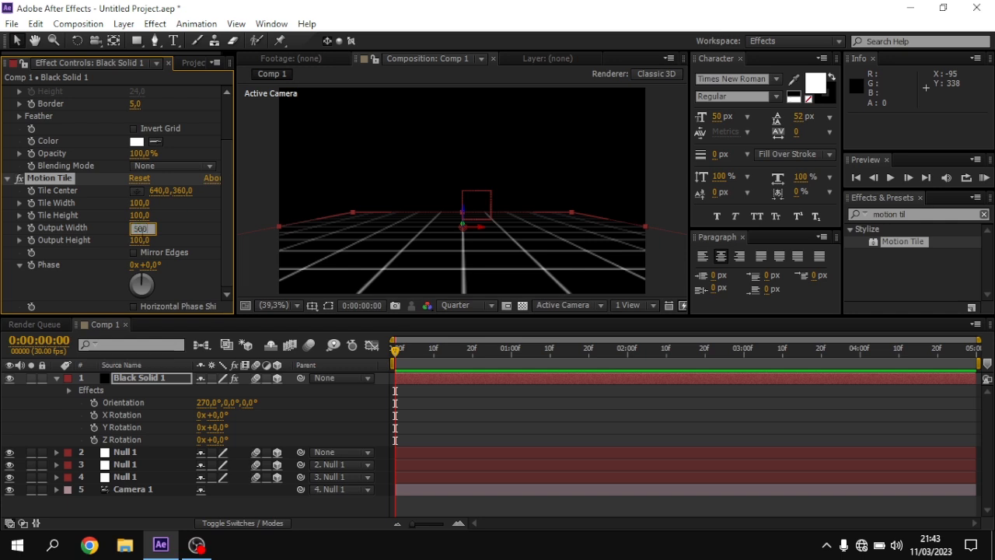
pyautogui.click(140, 241)
pyautogui.write('500')
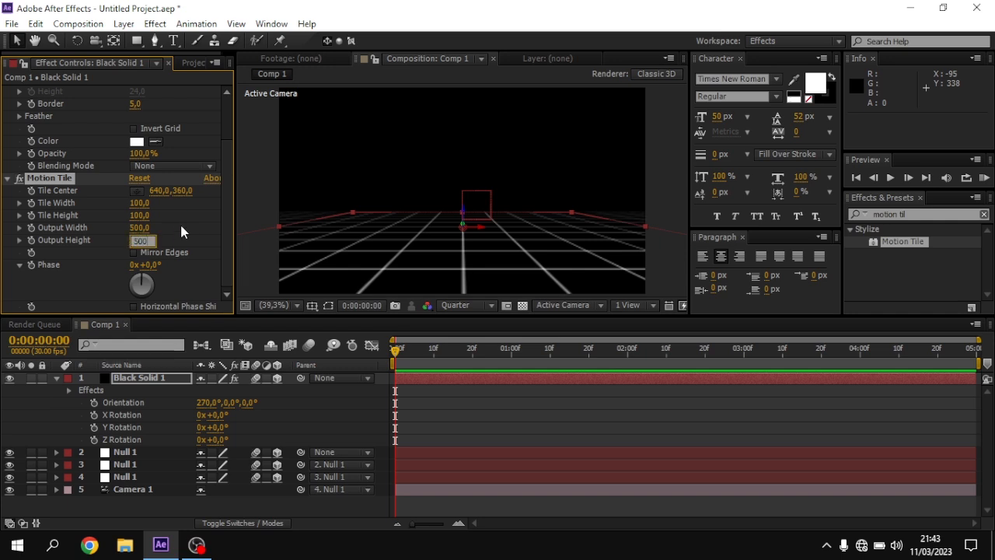
pyautogui.press('Return')
pyautogui.click(437, 398)
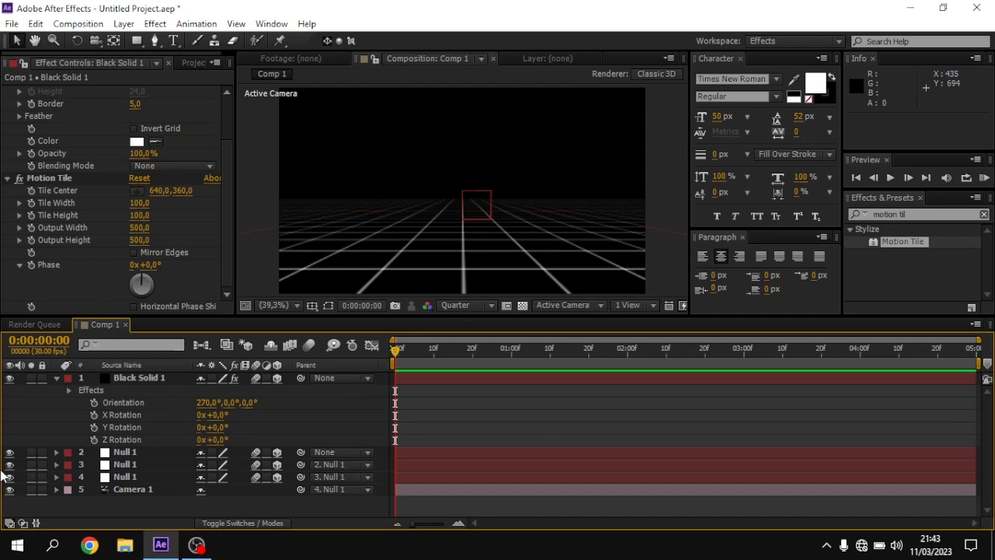
pyautogui.click(56, 379)
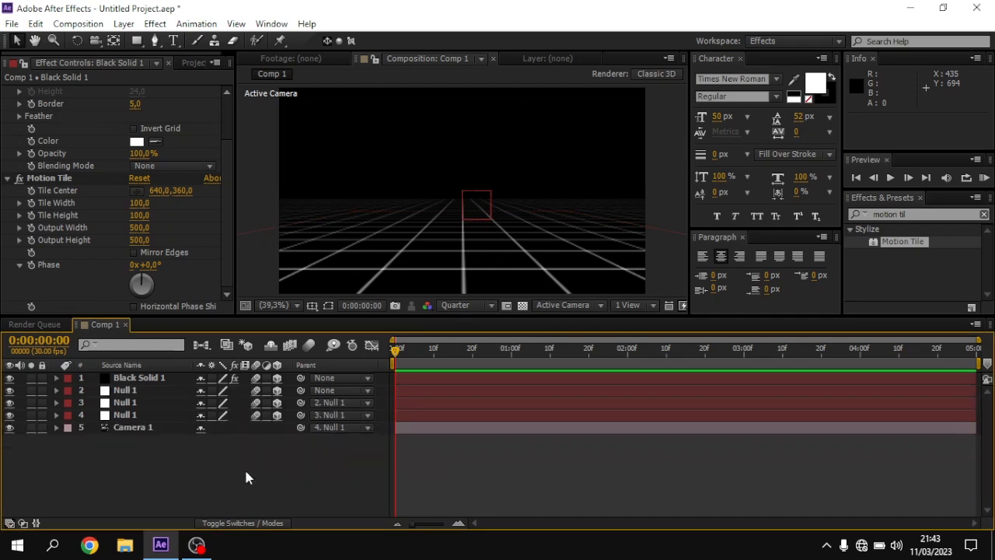
# Add a text layer reading "Floor Grid" and enable its motion blur
pyautogui.rightClick(243, 466)
pyautogui.moveTo(294, 323)
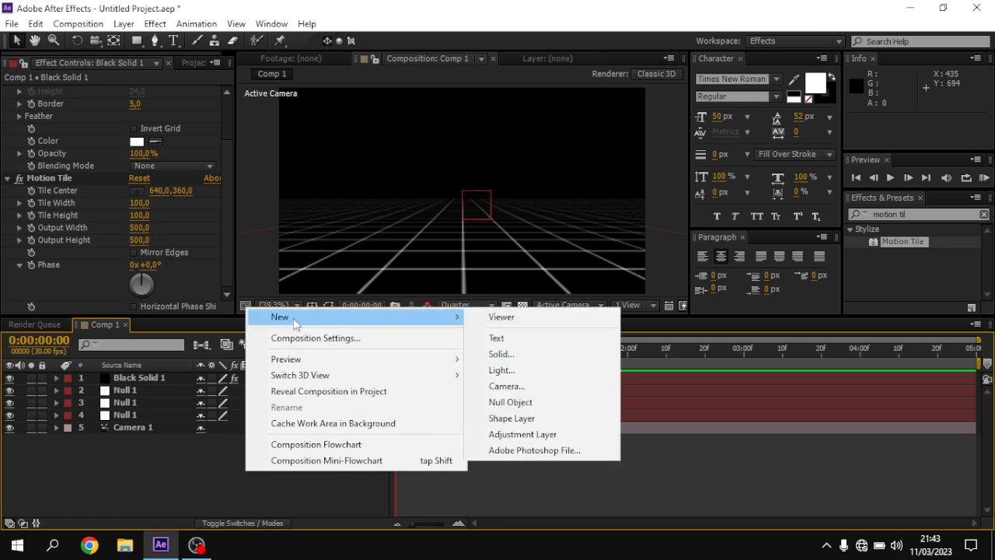
pyautogui.click(562, 337)
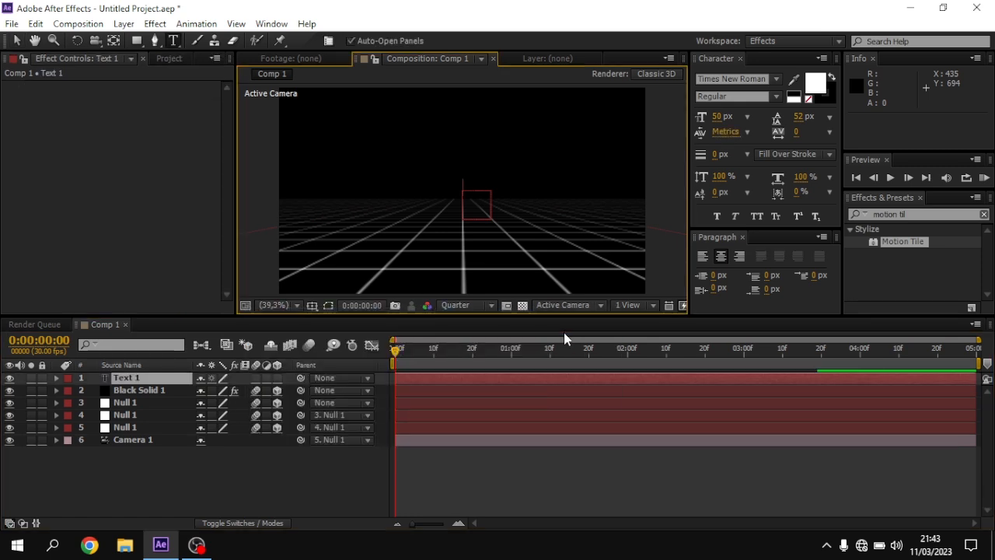
pyautogui.write('Floor Grid')
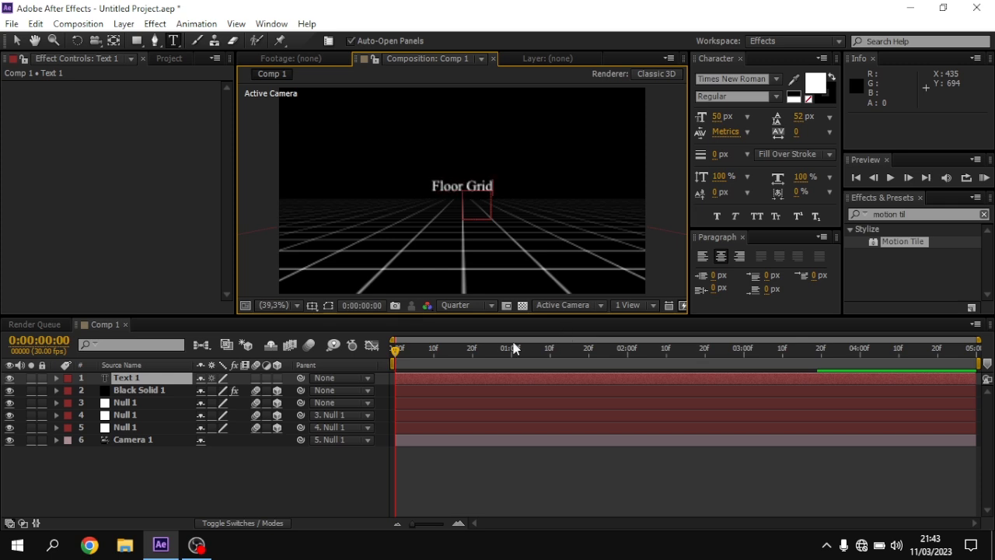
pyautogui.click(161, 379)
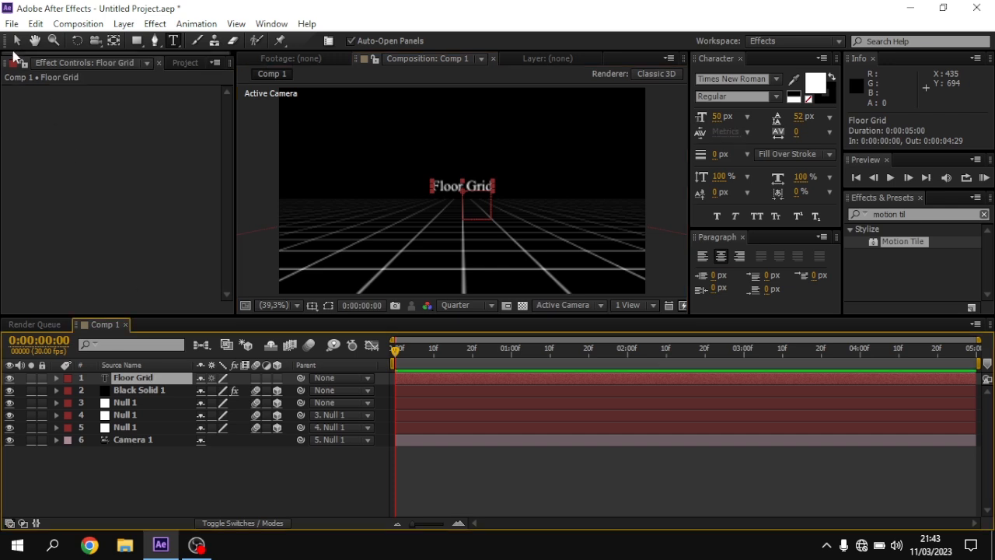
pyautogui.press('v')
pyautogui.click(253, 377)
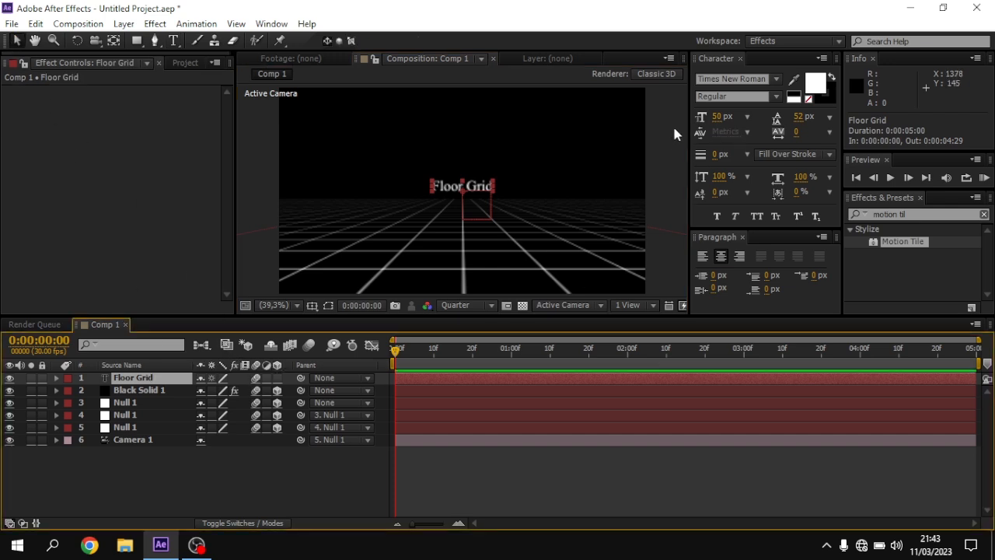
# Set the Floor Grid text's font to LEMON MILK
pyautogui.click(776, 79)
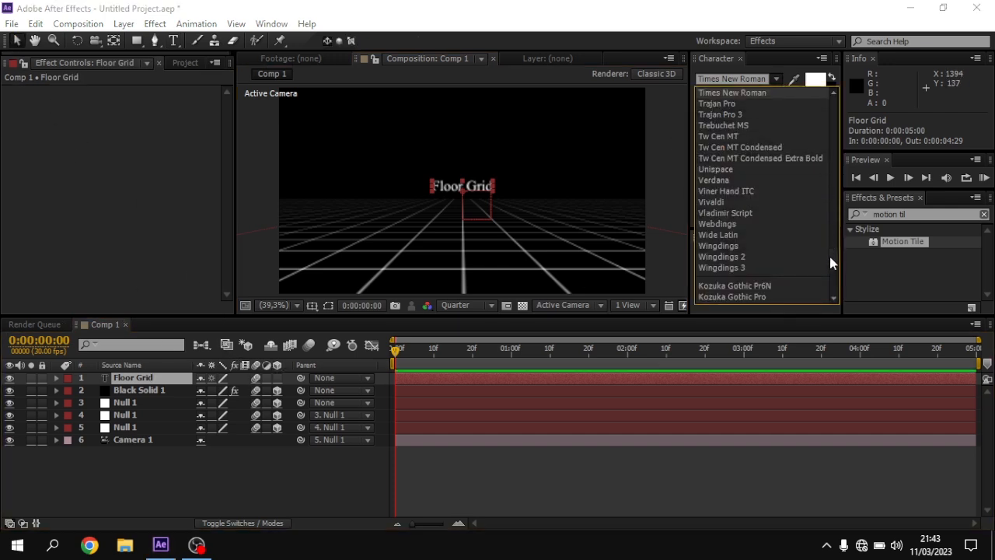
pyautogui.scroll(10, 828, 257)
pyautogui.click(750, 79)
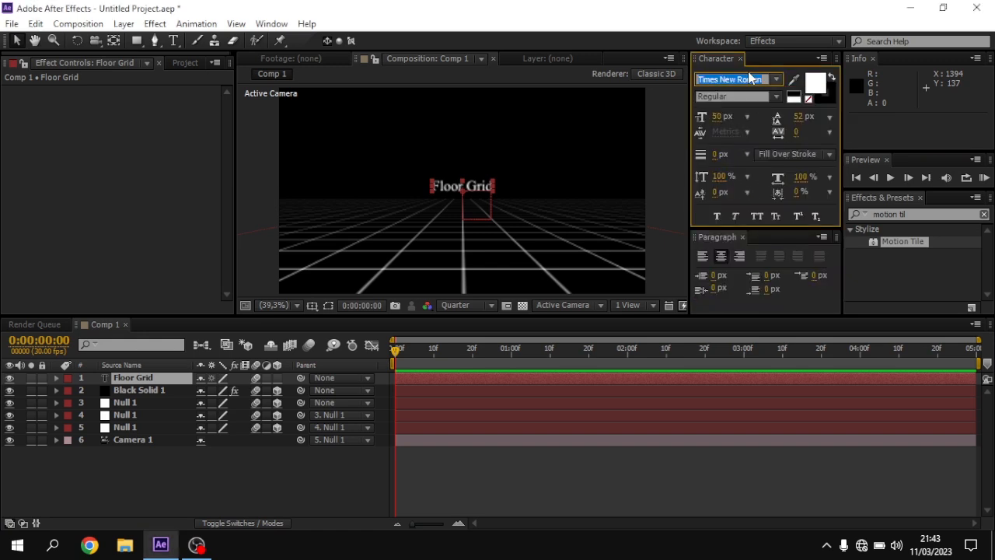
pyautogui.write('LEMON MILK')
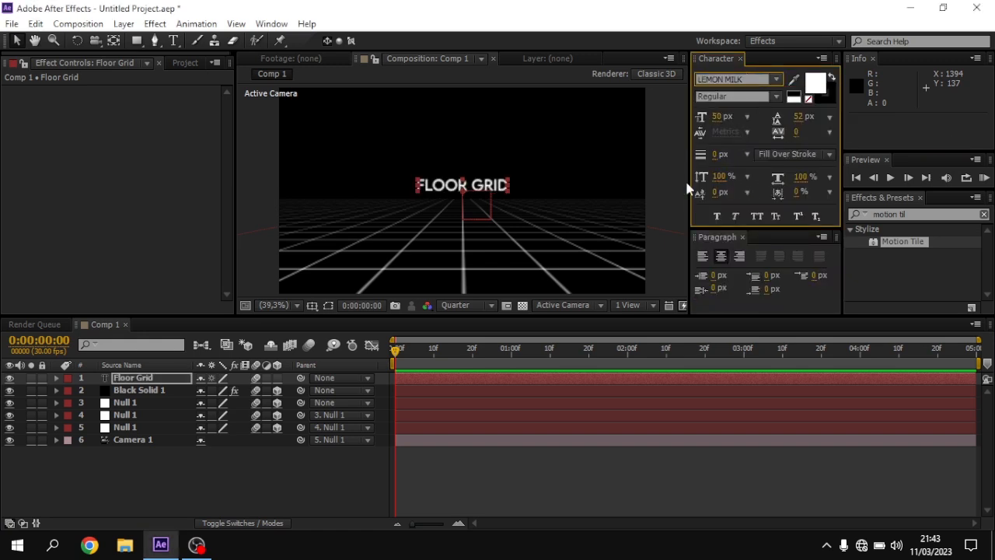
pyautogui.click(484, 461)
# Make the Floor Grid text a 3D layer and move it to a position of about 640, 424, -316
pyautogui.click(322, 379)
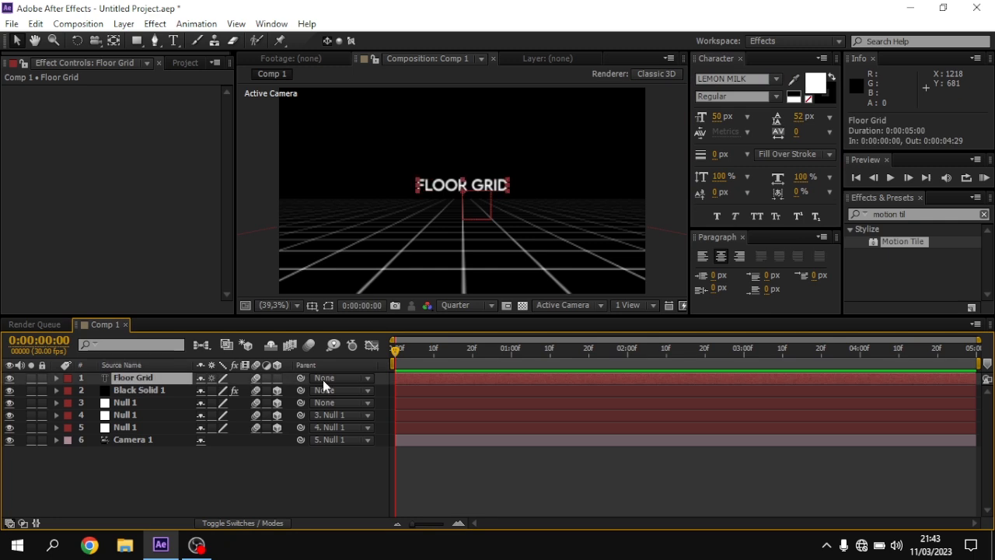
pyautogui.click(277, 378)
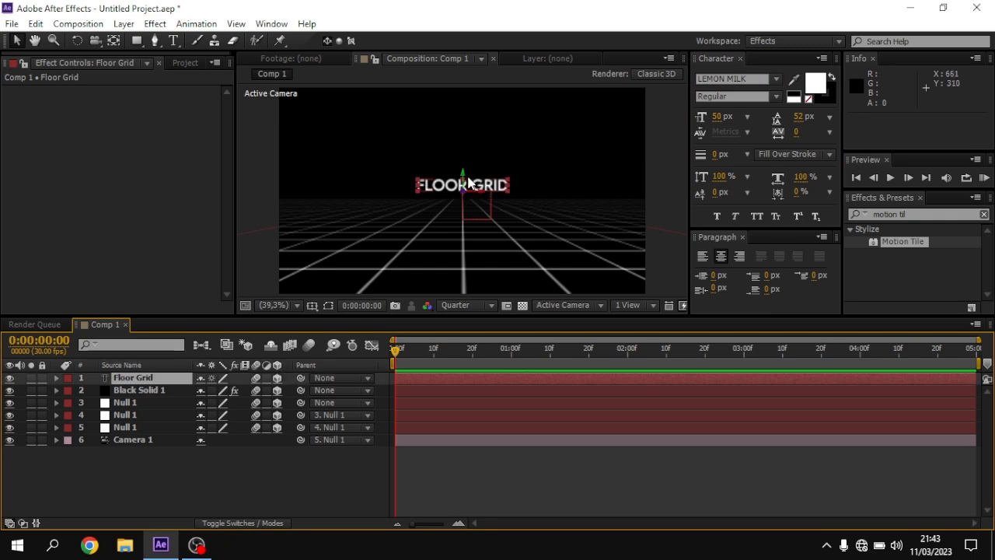
pyautogui.moveTo(469, 196); pyautogui.dragTo(464, 329)
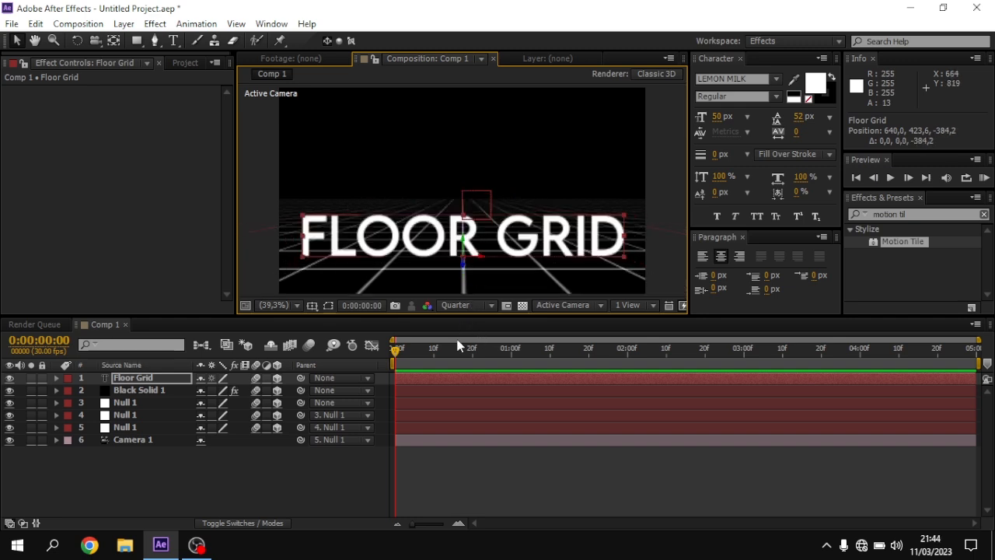
pyautogui.moveTo(461, 262); pyautogui.dragTo(472, 249)
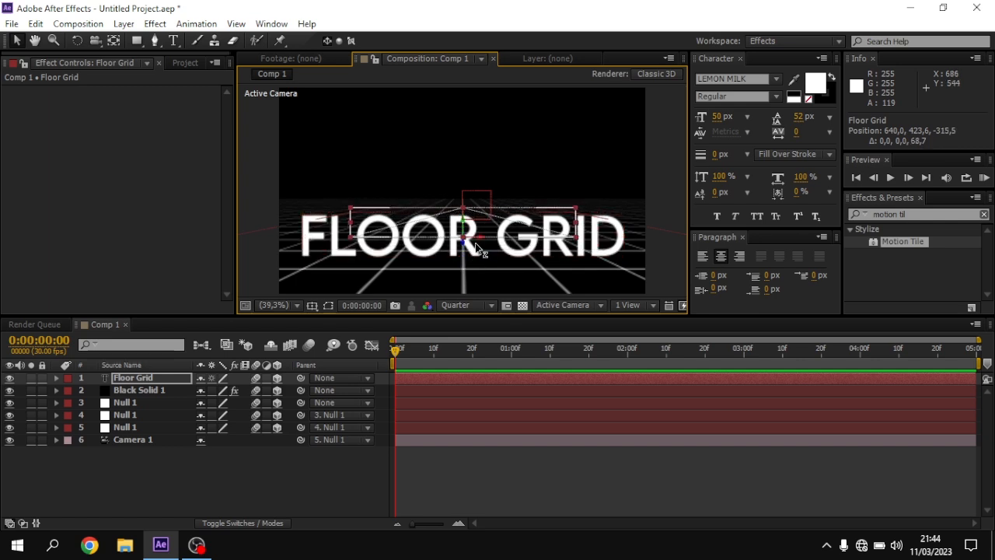
pyautogui.click(464, 474)
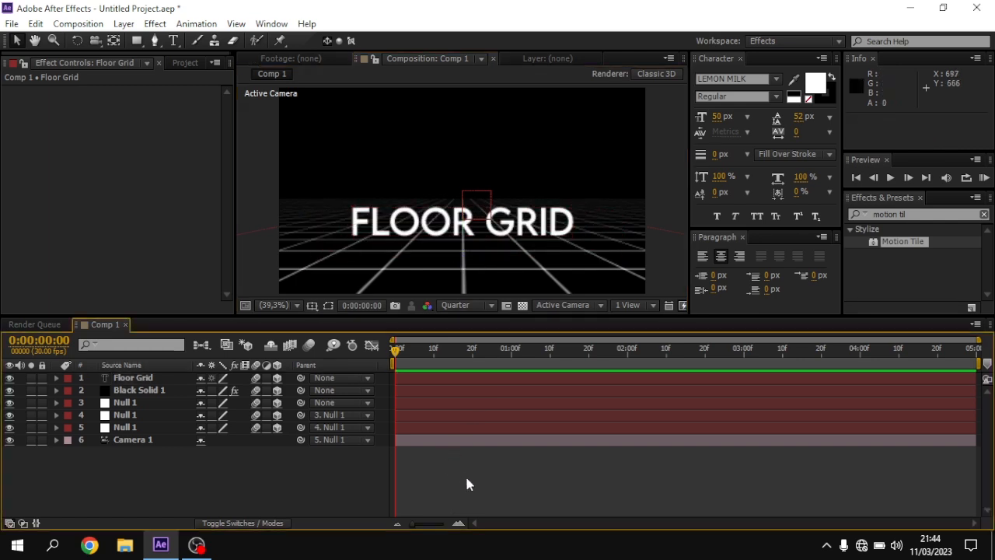
# Keyframe the position of the camera's parent null at 0:00:00:00, and at 0:00:02:14 with X and Y at 0 and Z about 154
pyautogui.click(132, 429)
pyautogui.press('p')
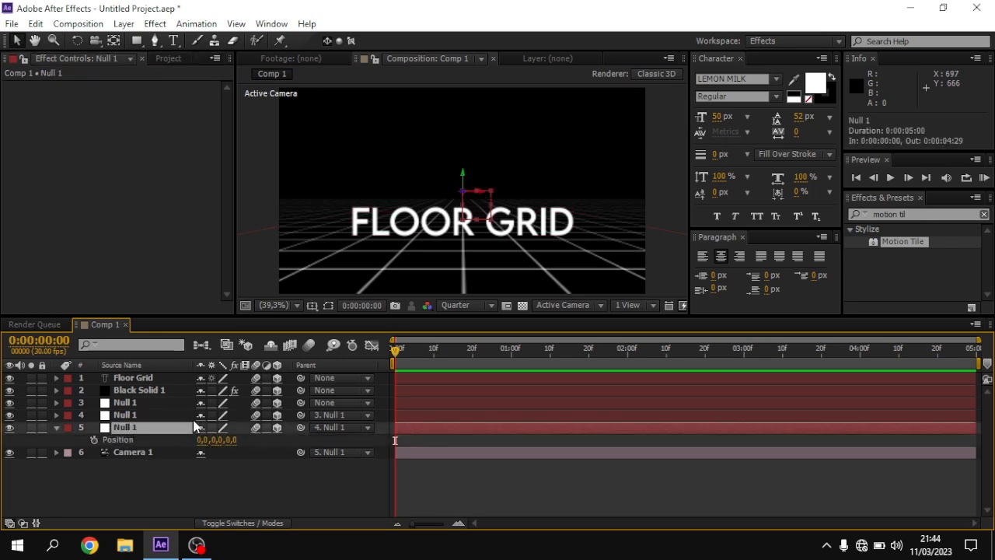
pyautogui.click(92, 440)
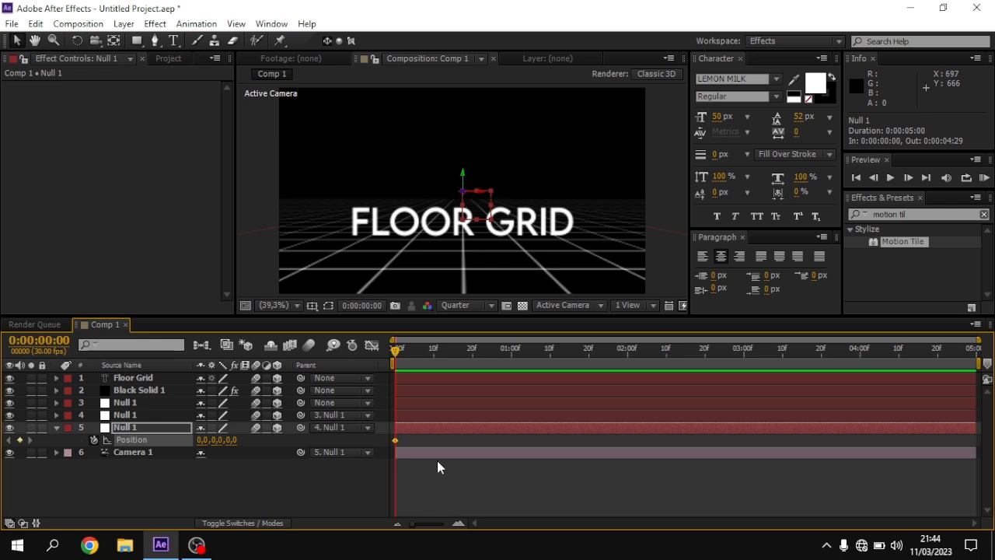
pyautogui.moveTo(622, 349); pyautogui.dragTo(683, 349)
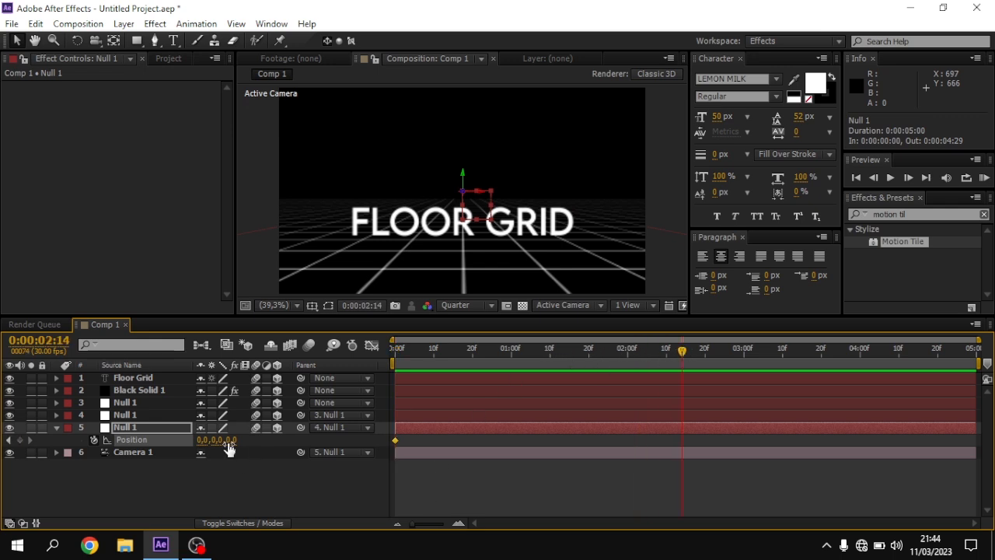
pyautogui.moveTo(200, 439); pyautogui.dragTo(216, 442)
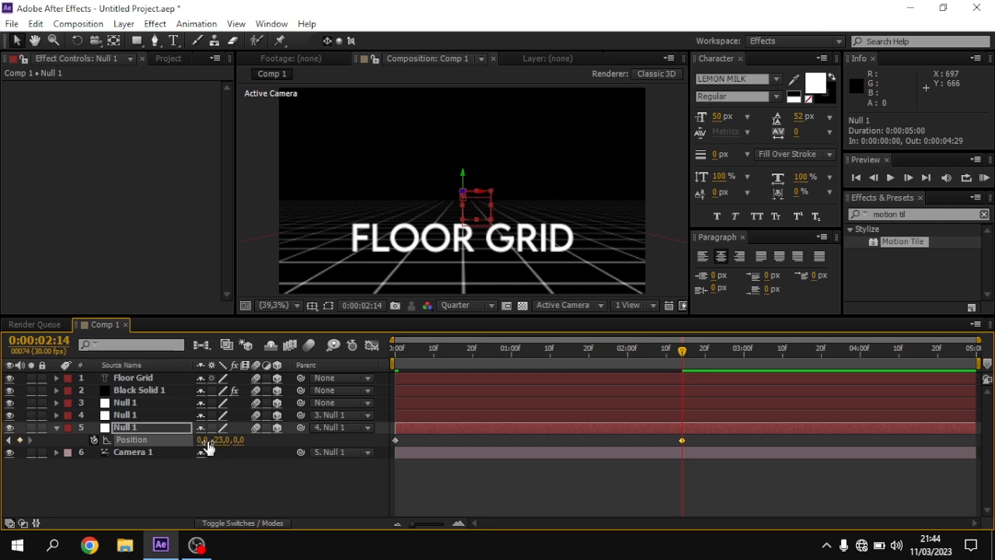
pyautogui.write('0')
pyautogui.press('Return')
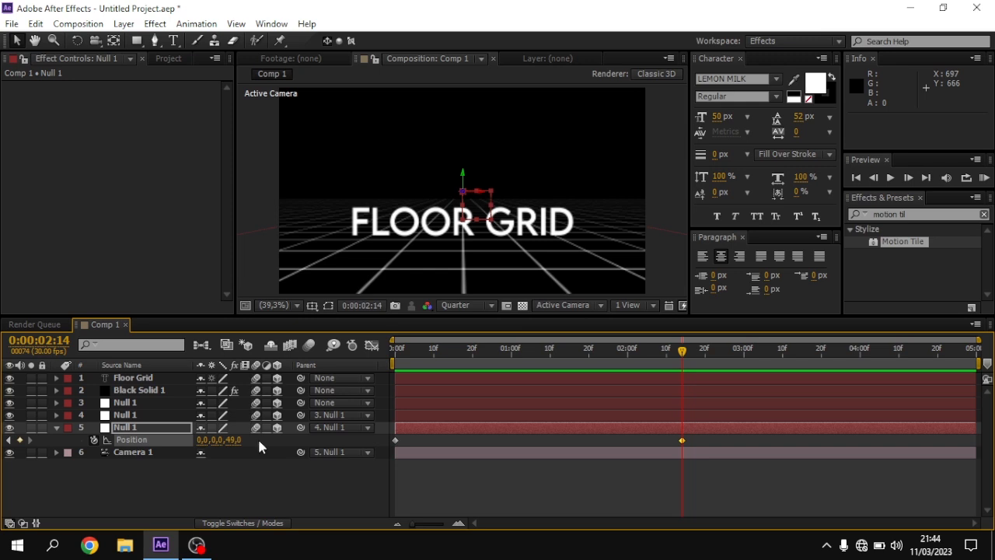
pyautogui.moveTo(233, 440); pyautogui.dragTo(314, 440)
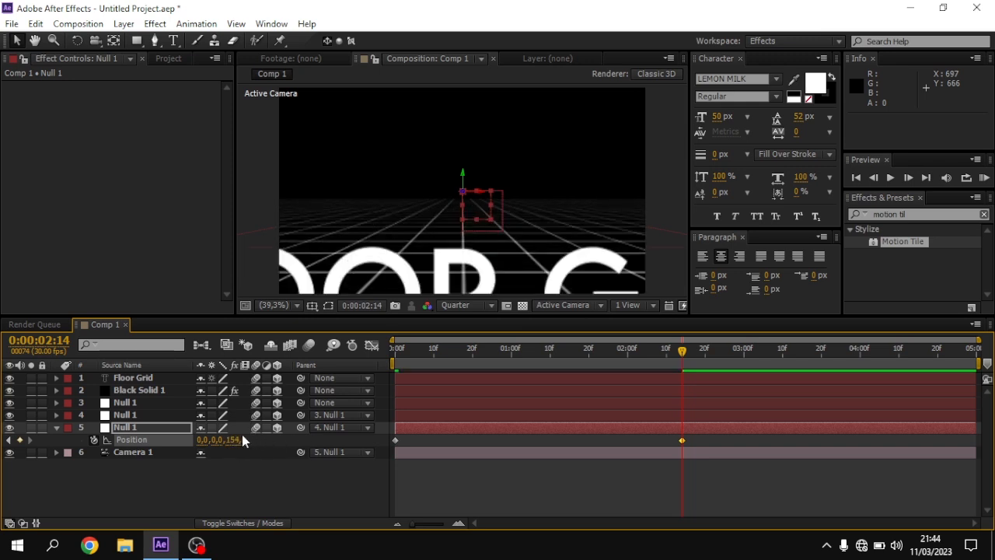
# Set the Z position of the camera's parent null to -500 at its 0:00:02:14 keyframe
pyautogui.moveTo(240, 440); pyautogui.dragTo(245, 443)
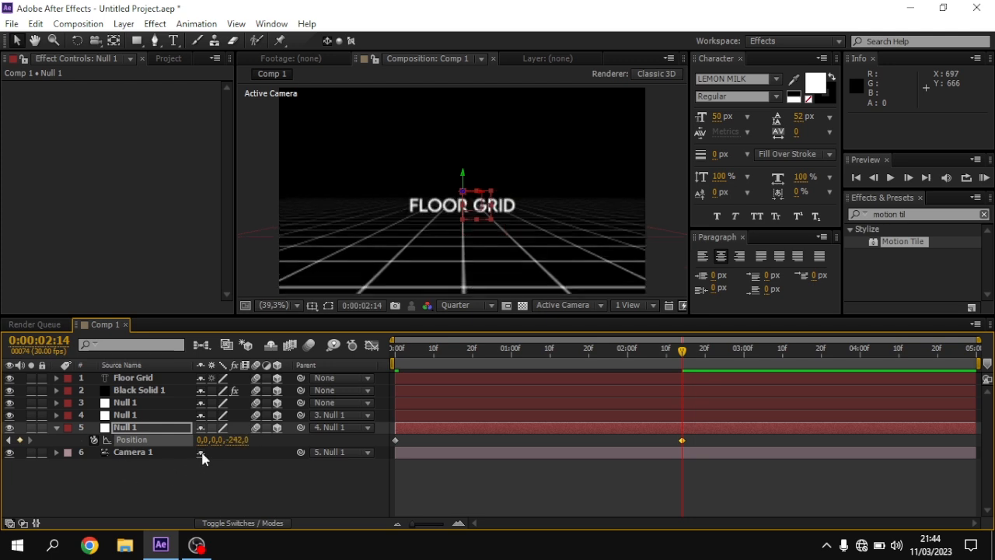
pyautogui.click(237, 440)
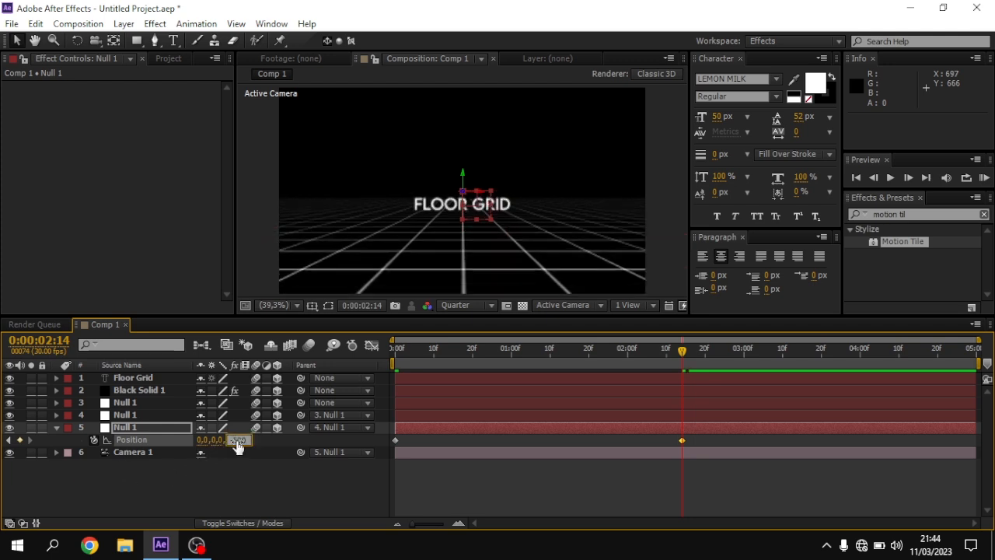
pyautogui.write('-500')
pyautogui.press('Return')
pyautogui.click(434, 496)
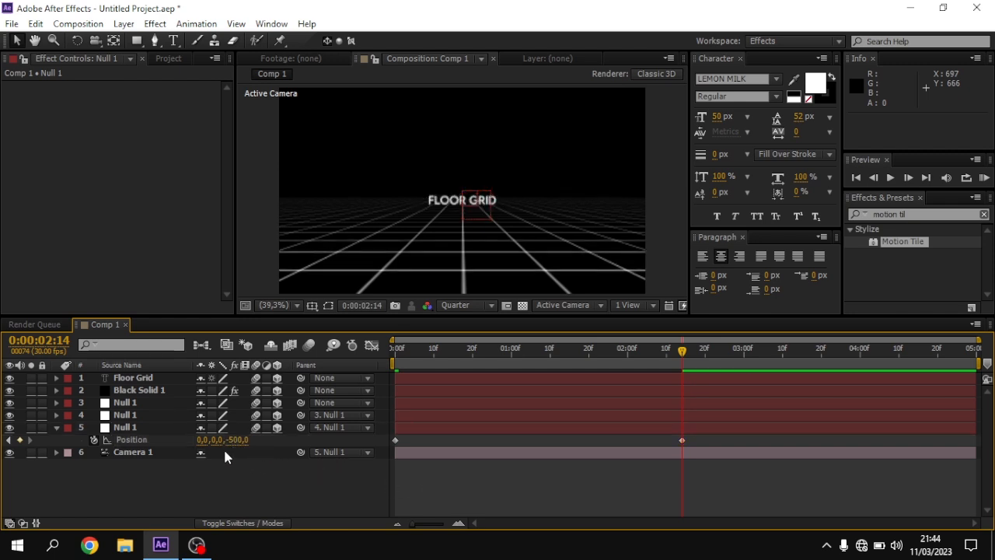
# Move the Floor Grid text towards the camera to a Z position of about -895 and preview the animation from the start
pyautogui.click(165, 378)
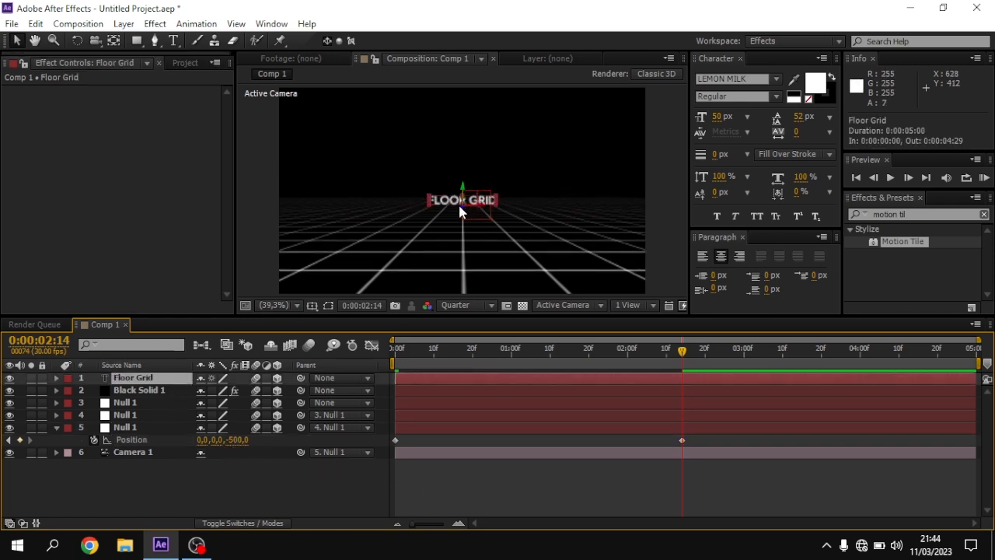
pyautogui.moveTo(464, 206); pyautogui.dragTo(482, 378)
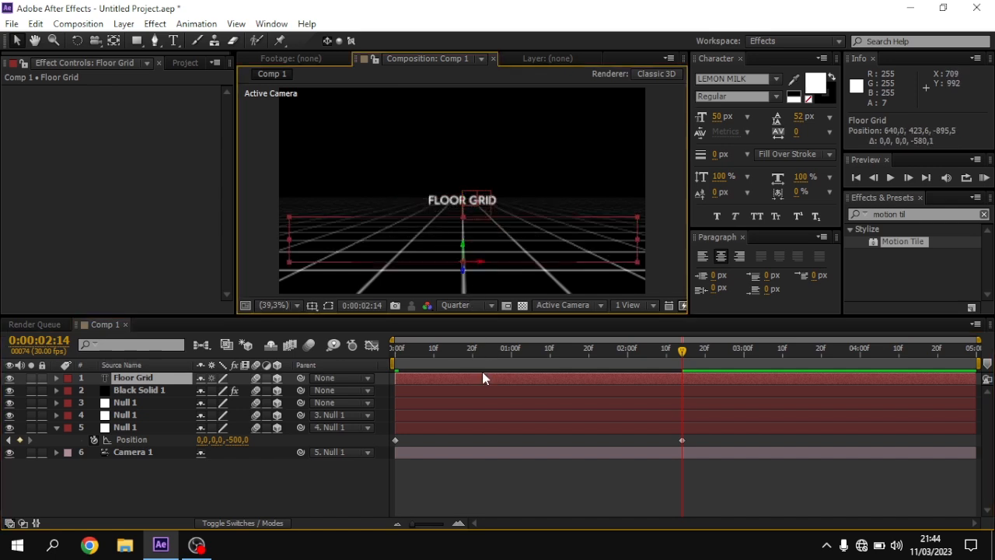
pyautogui.click(477, 462)
pyautogui.moveTo(418, 351); pyautogui.dragTo(375, 358)
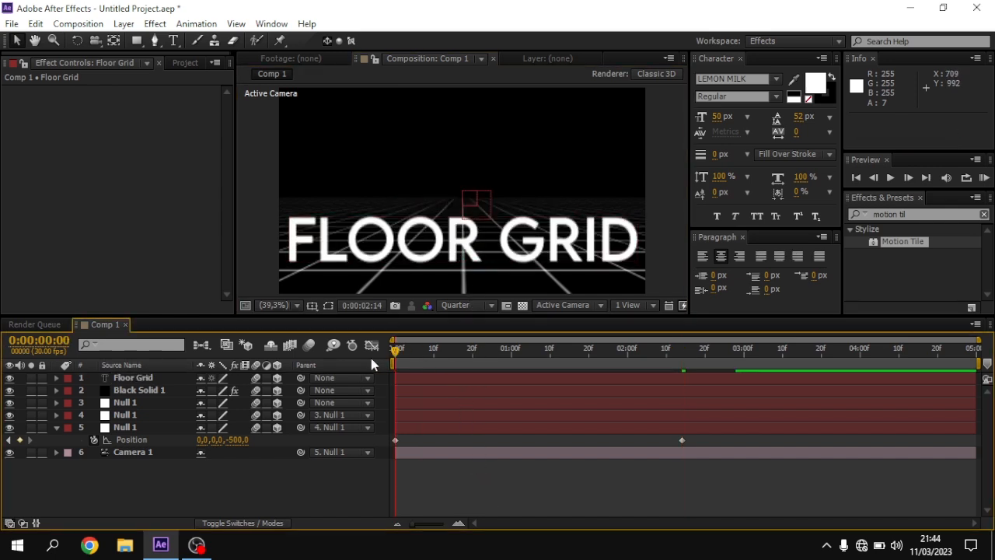
pyautogui.click(984, 177)
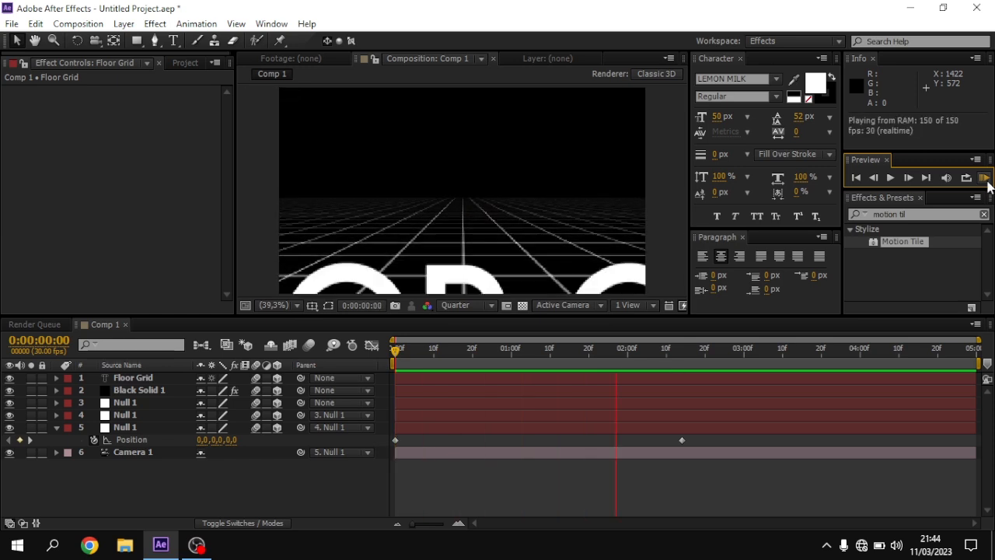
pyautogui.click(985, 178)
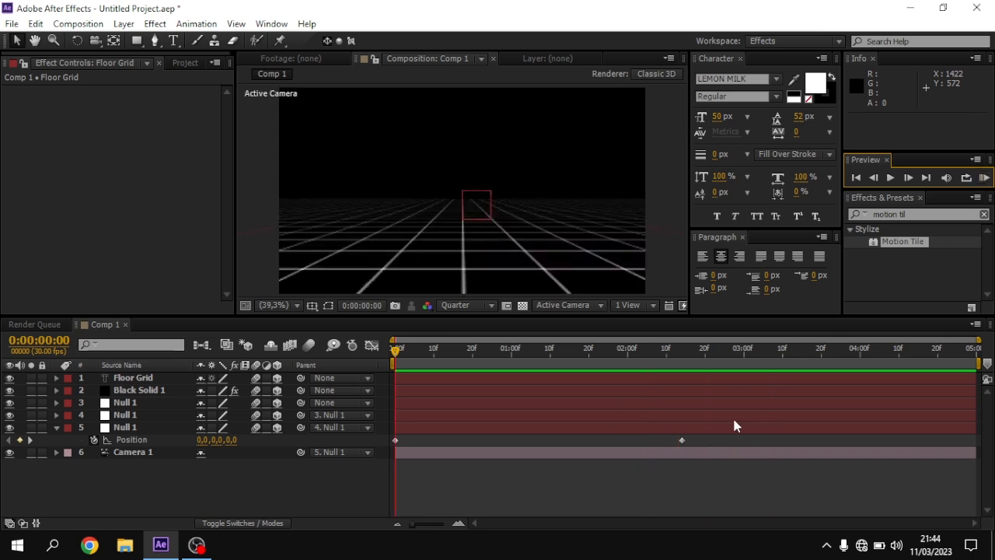
# Reposition the Floor Grid text to about 640, 620, -572 while viewing the frame at 0:00:02:14
pyautogui.moveTo(679, 354); pyautogui.dragTo(682, 350)
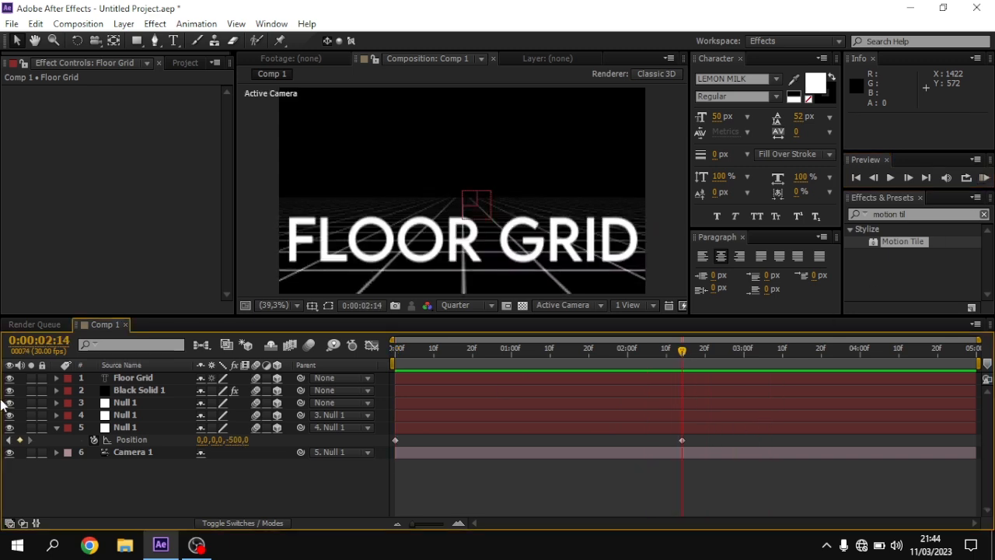
pyautogui.click(122, 377)
pyautogui.moveTo(464, 272)
pyautogui.mouseDown()
pyautogui.moveTo(467, 221)
pyautogui.moveTo(463, 292)
pyautogui.moveTo(469, 250)
pyautogui.moveTo(477, 256)
pyautogui.moveTo(464, 237)
pyautogui.moveTo(477, 267)
pyautogui.moveTo(462, 286)
pyautogui.mouseUp()
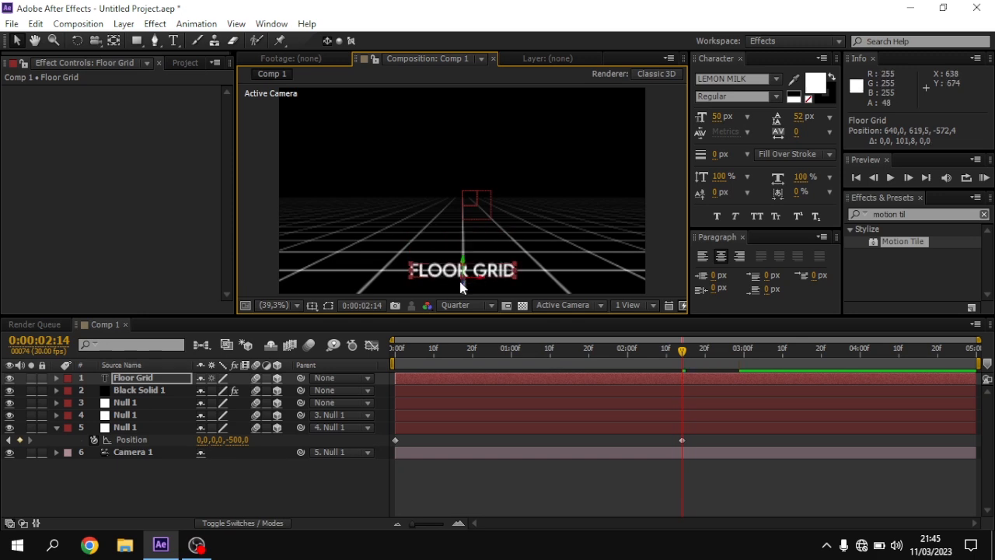
pyautogui.click(464, 290)
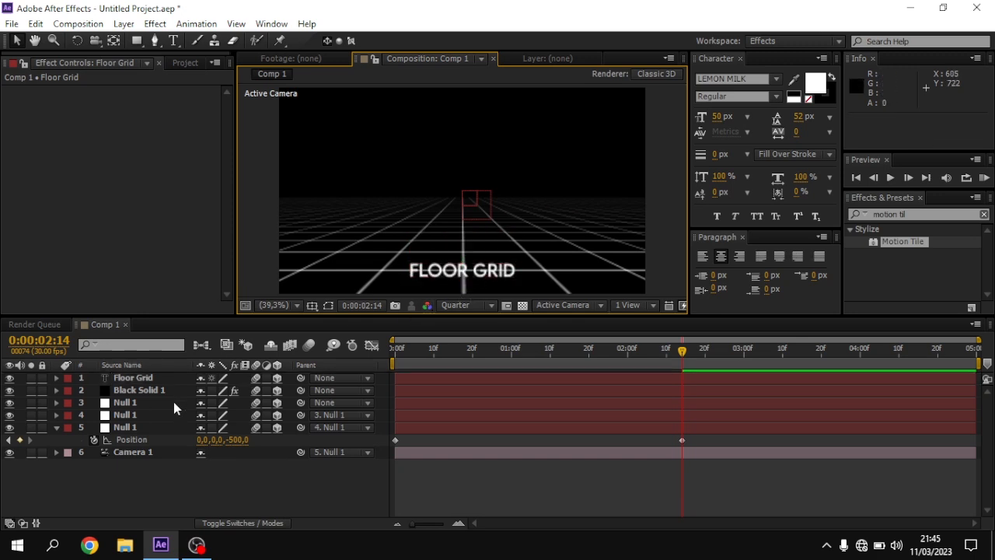
pyautogui.click(158, 377)
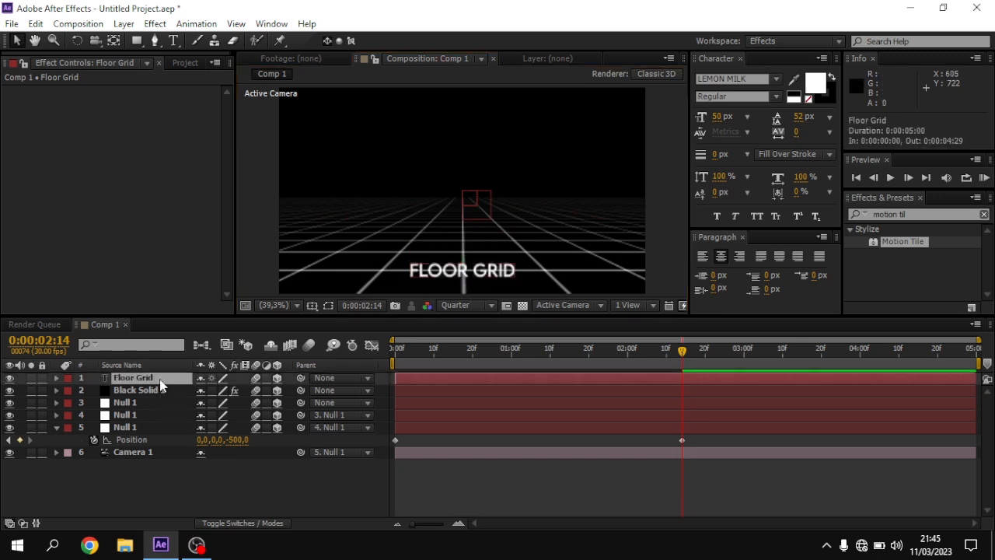
# Check the text placement in Custom View 1, return to Active Camera, and move the text to about 640, 627, -193
pyautogui.click(593, 307)
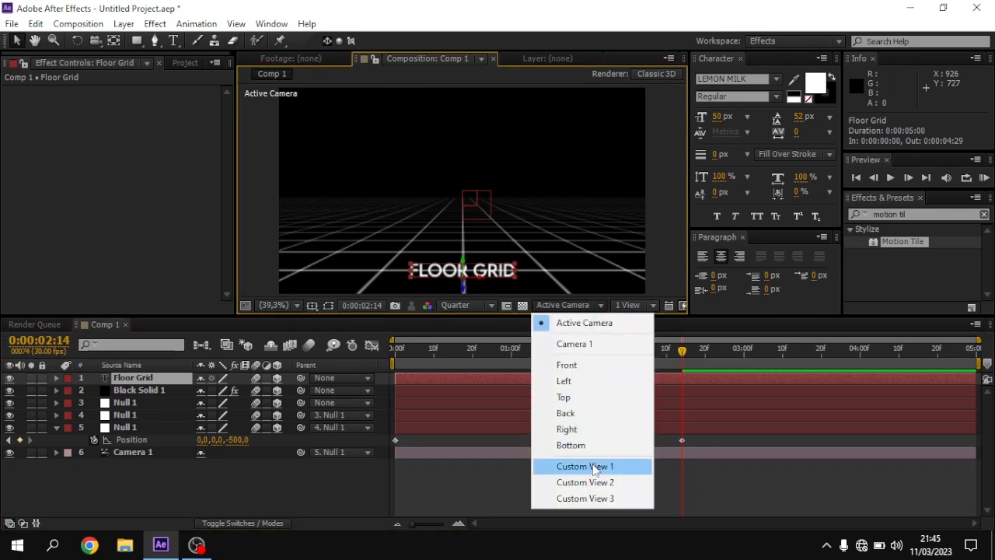
pyautogui.click(591, 465)
pyautogui.click(564, 305)
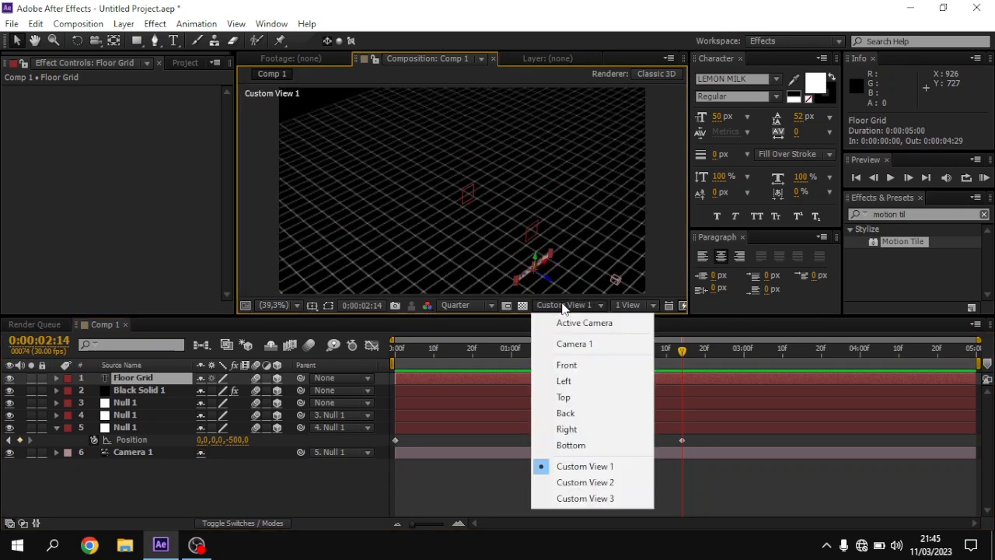
pyautogui.click(578, 326)
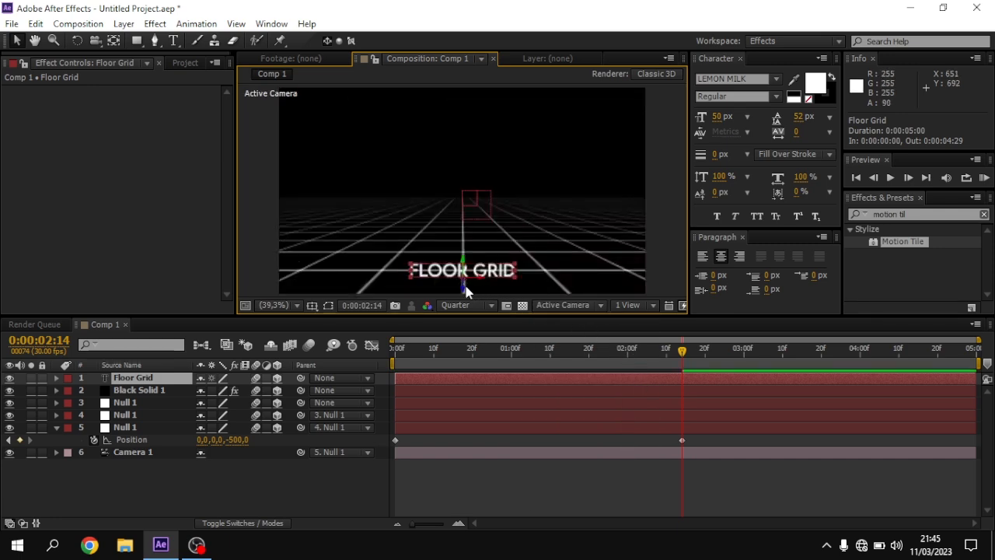
pyautogui.moveTo(463, 290); pyautogui.dragTo(463, 228)
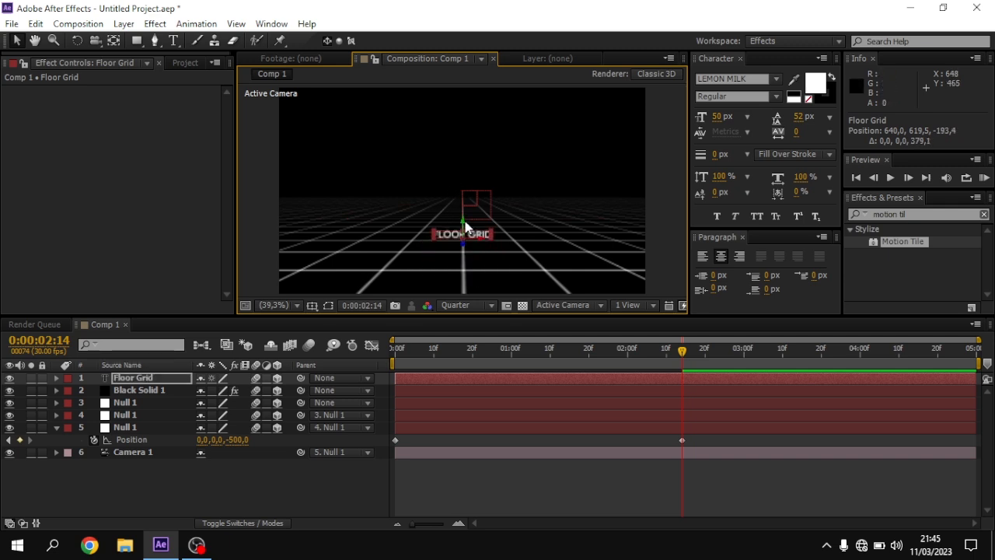
pyautogui.moveTo(464, 226)
pyautogui.mouseDown()
pyautogui.moveTo(471, 288)
pyautogui.moveTo(464, 227)
pyautogui.mouseUp()
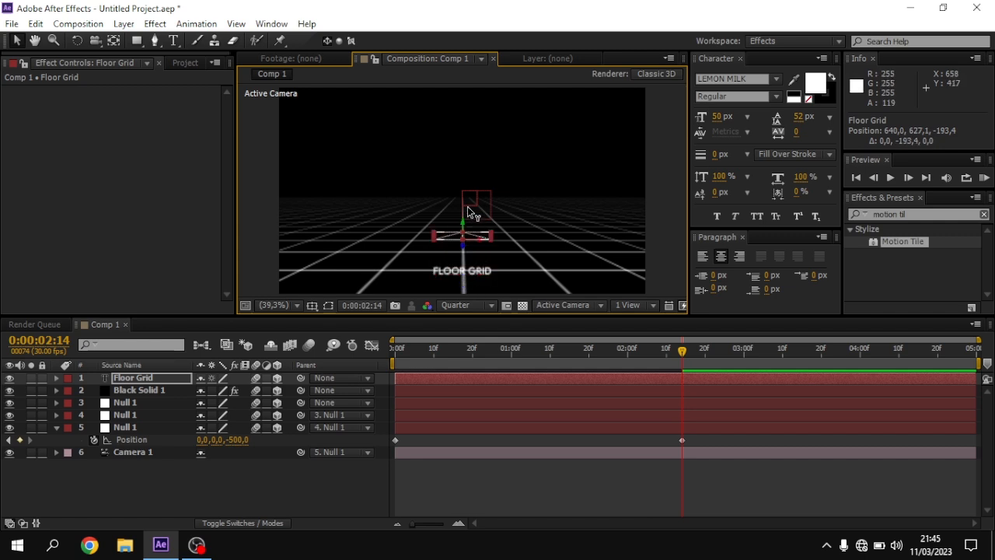
# Set the Floor Grid text's font size to 150 px and preview the animation
pyautogui.click(720, 116)
pyautogui.write('150')
pyautogui.press('Return')
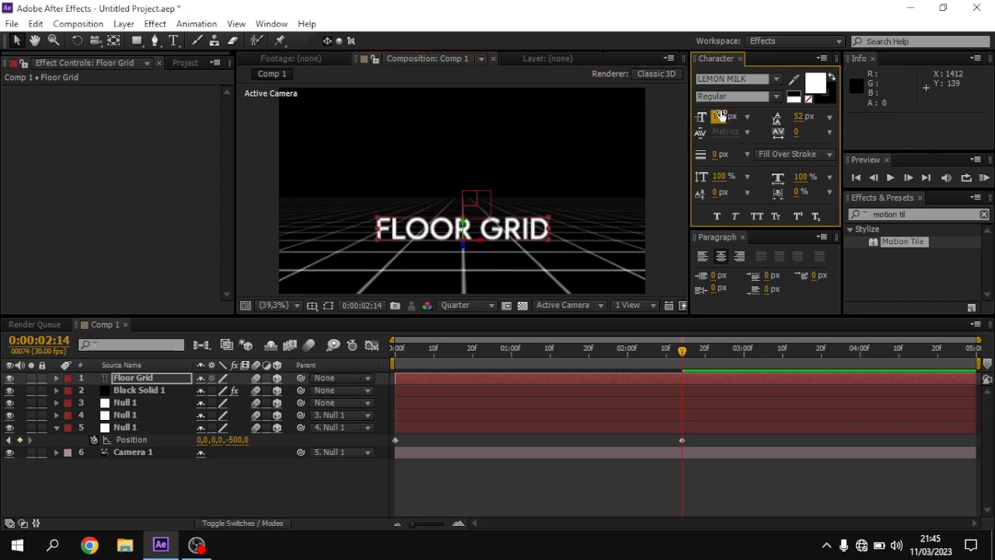
pyautogui.click(641, 351)
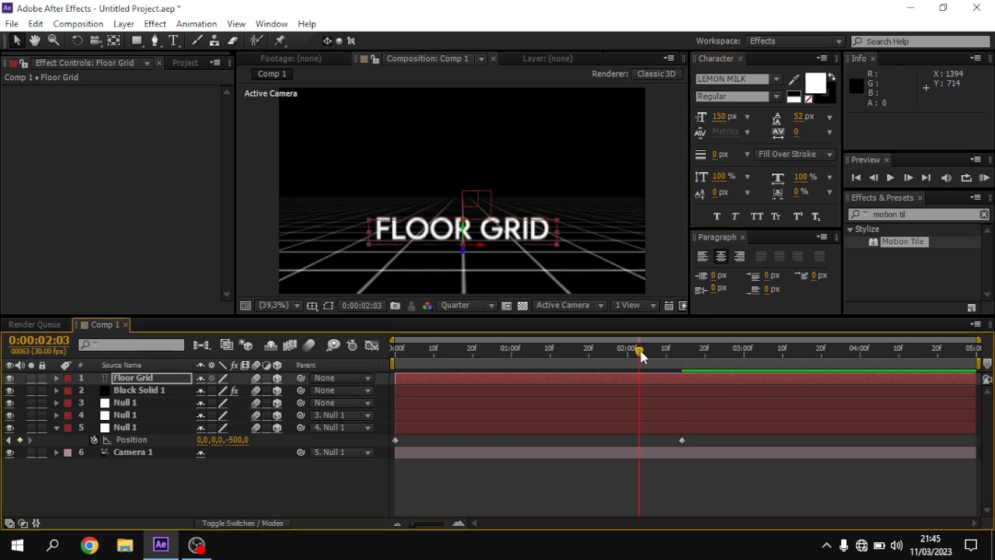
pyautogui.click(449, 356)
pyautogui.click(497, 356)
pyautogui.click(636, 356)
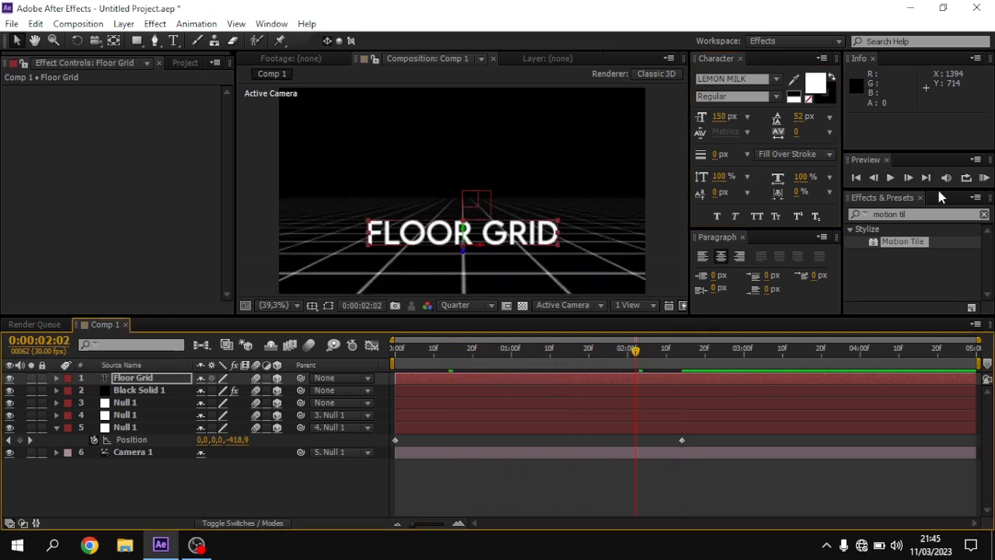
pyautogui.click(983, 178)
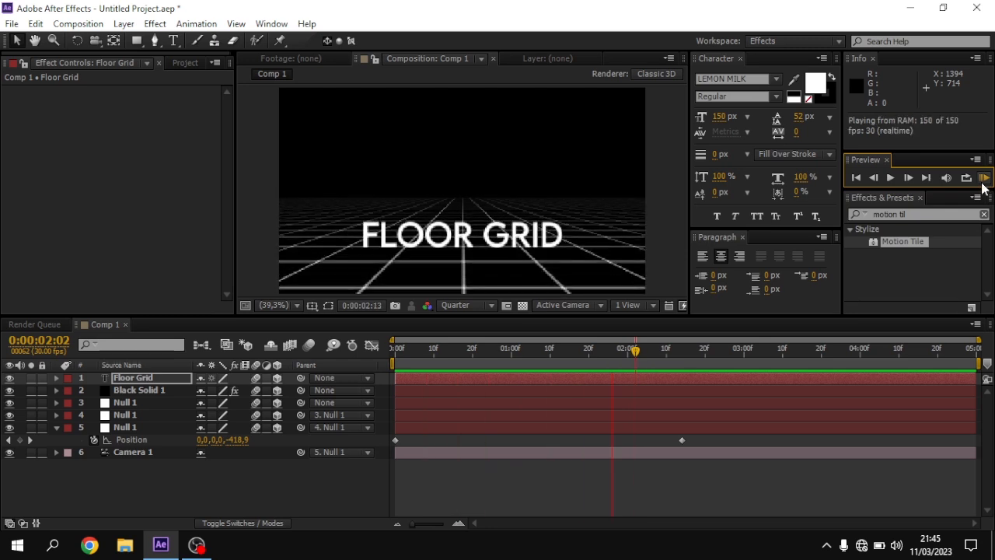
pyautogui.click(982, 182)
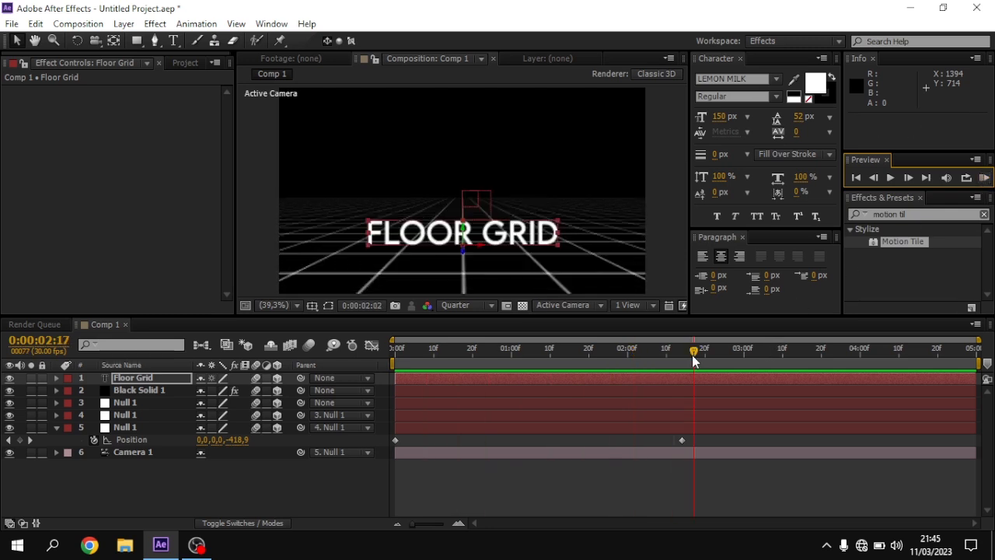
# Set the Floor Grid text's position to 640, 360, 0
pyautogui.moveTo(464, 249); pyautogui.dragTo(448, 190)
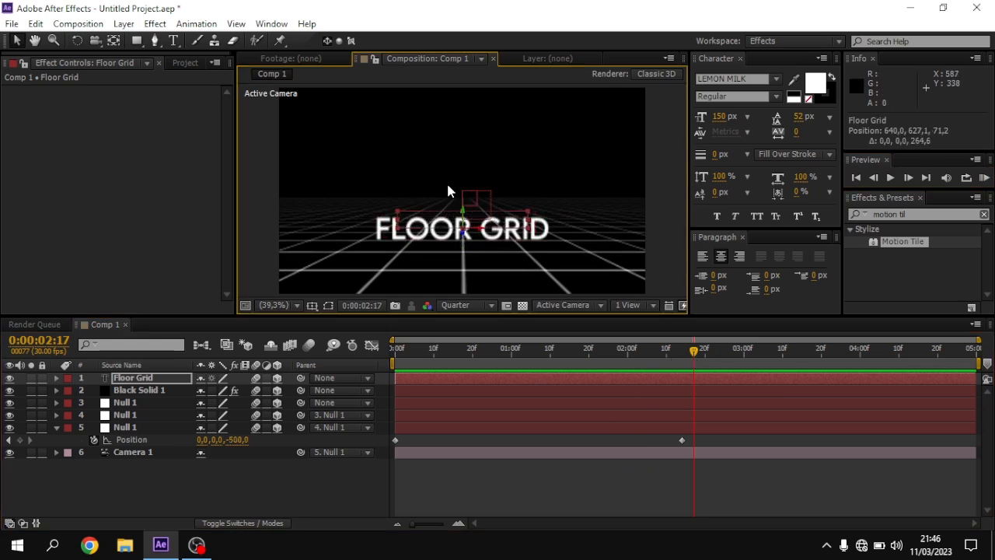
pyautogui.hotkey('alt', 'shift', 'p')
pyautogui.click(248, 391)
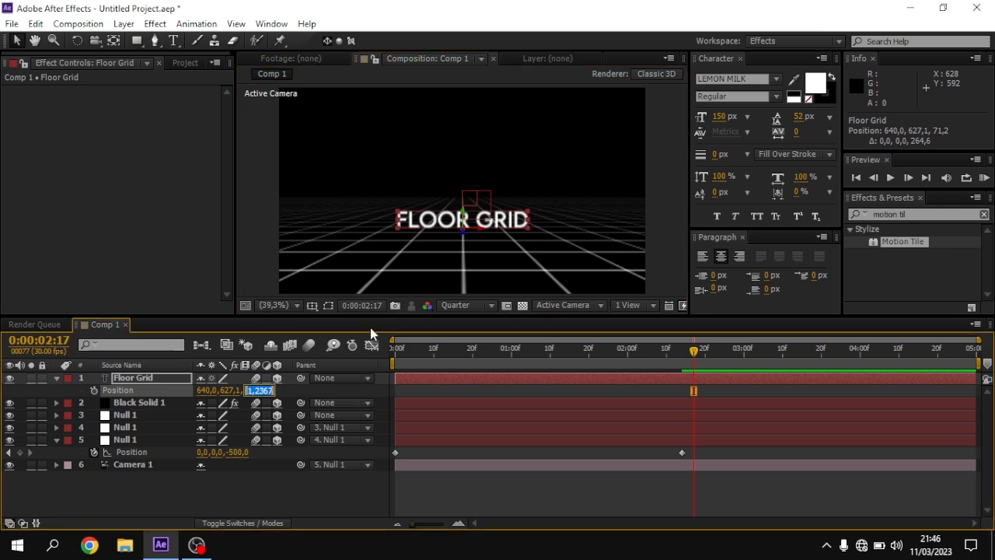
pyautogui.write('0')
pyautogui.press('Return')
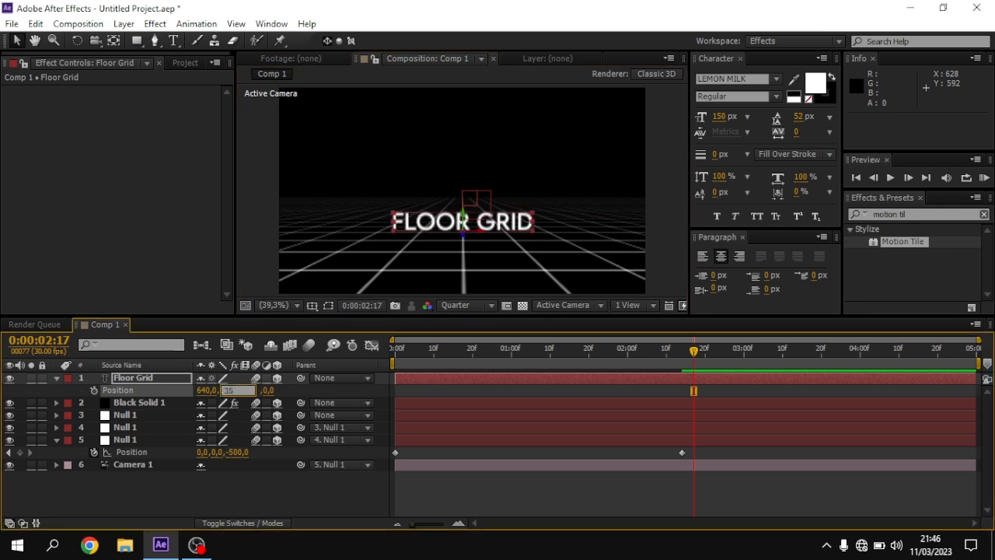
pyautogui.write('360')
pyautogui.press('Return')
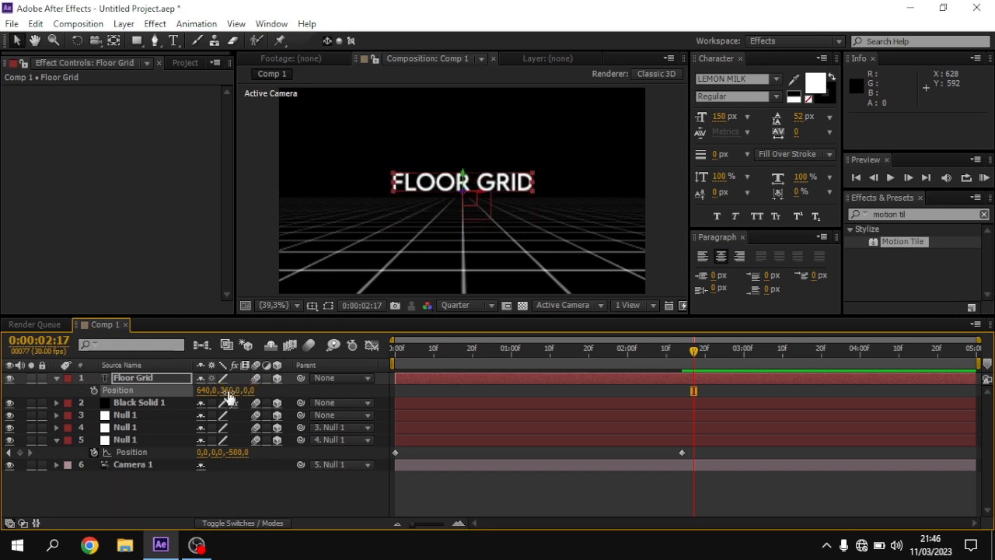
# Raise the Black Solid 1 grid layer to a Y position of about 375
pyautogui.click(138, 403)
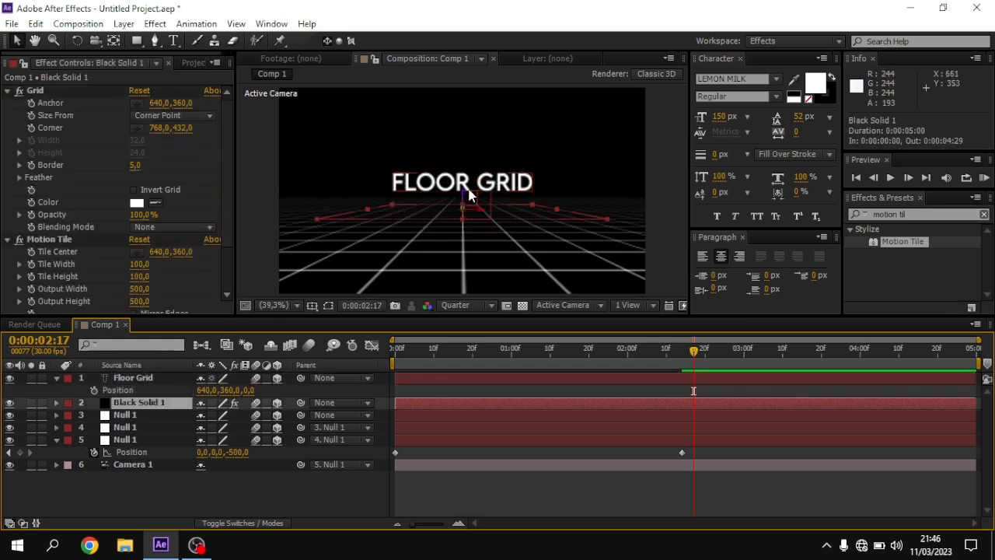
pyautogui.moveTo(463, 193); pyautogui.dragTo(489, 166)
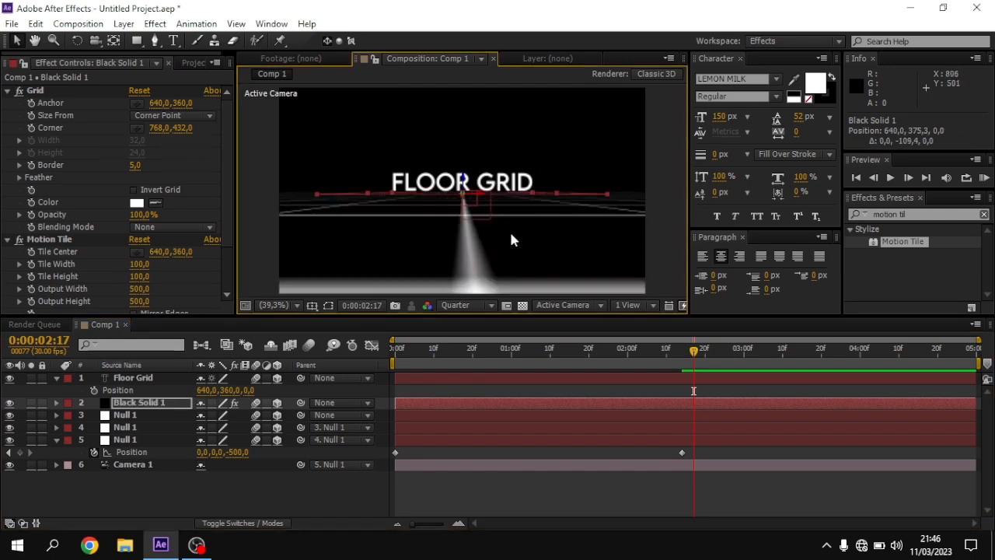
pyautogui.click(521, 497)
# Lower the Floor Grid text to a Y position of about 401 at the first frame and start a preview
pyautogui.moveTo(461, 348); pyautogui.dragTo(361, 348)
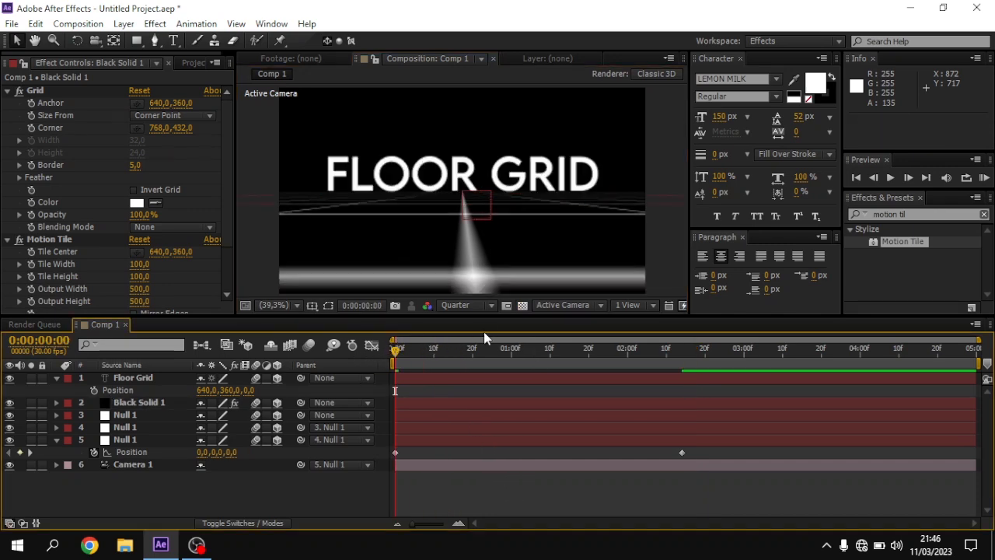
pyautogui.click(125, 377)
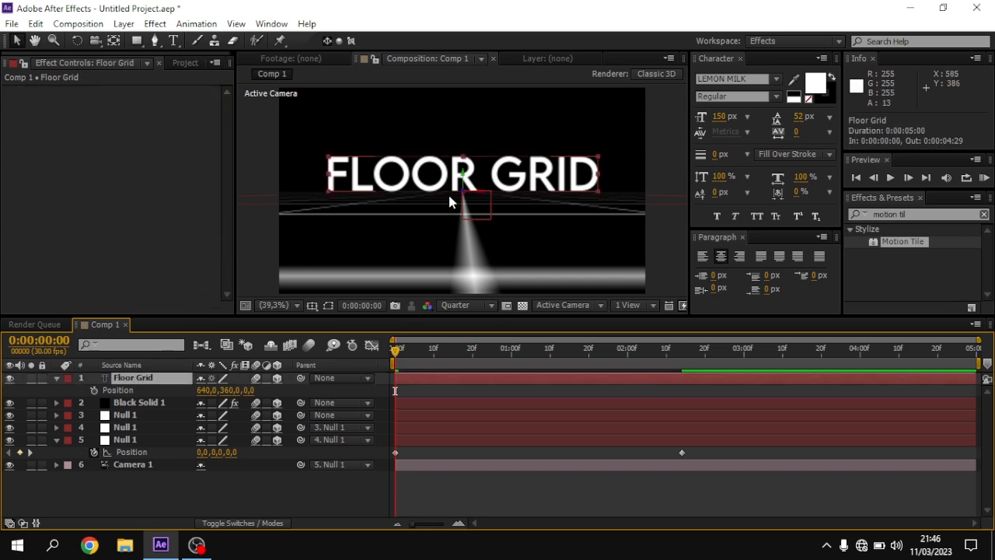
pyautogui.moveTo(464, 185); pyautogui.dragTo(488, 188)
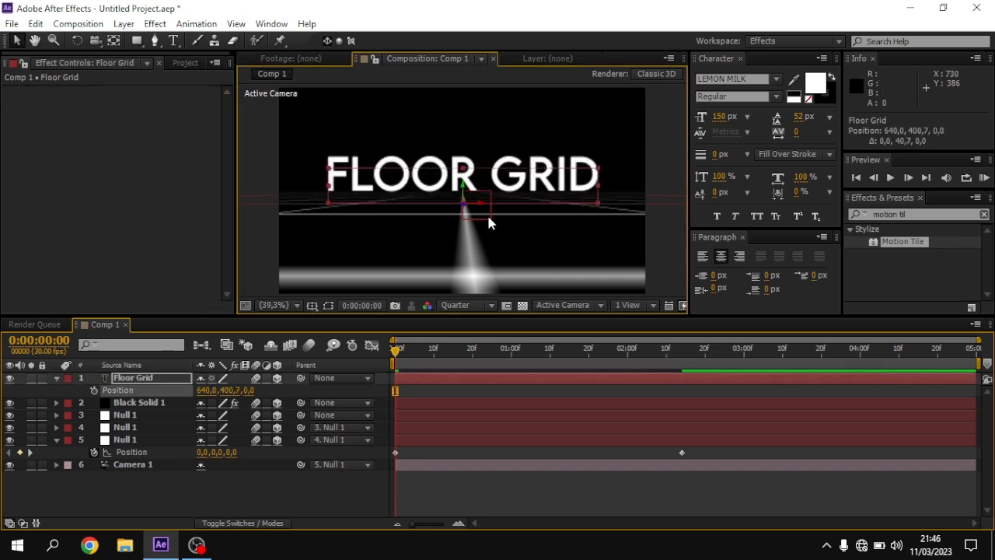
pyautogui.click(463, 503)
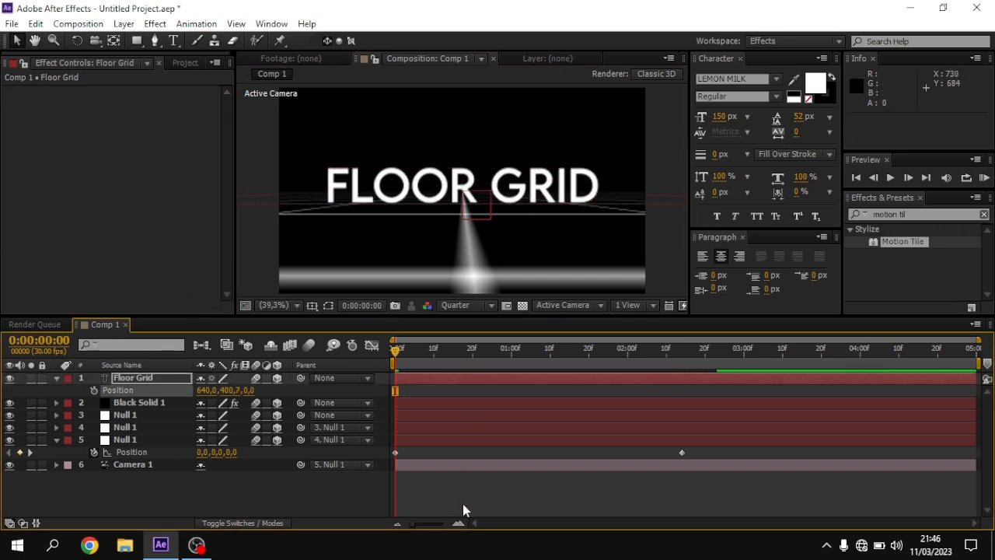
pyautogui.click(982, 178)
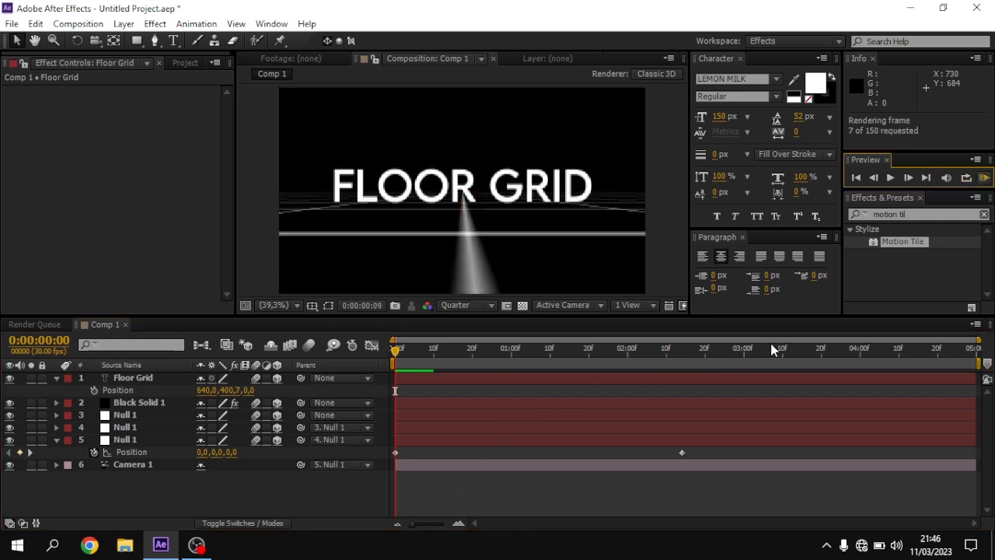
pyautogui.click(983, 178)
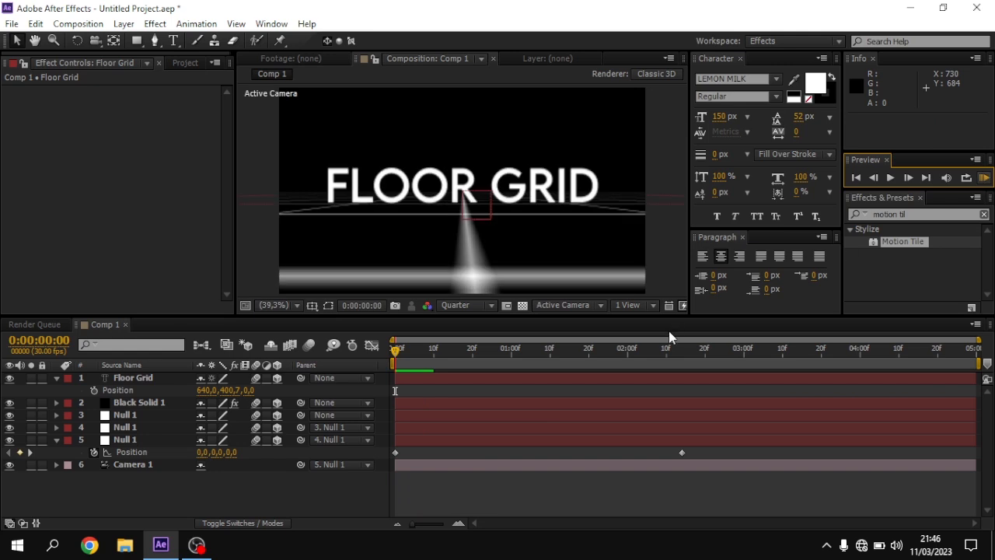
# Set the camera parent null's Y position to about -164 at 0:00:02:14 and preview the animation from the start
pyautogui.moveTo(680, 351); pyautogui.dragTo(683, 349)
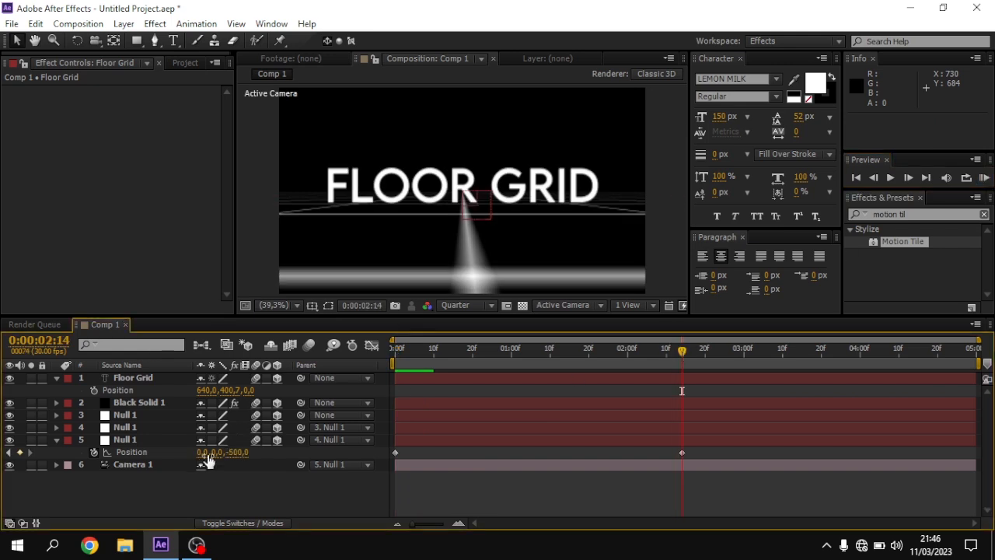
pyautogui.moveTo(216, 452); pyautogui.dragTo(193, 448)
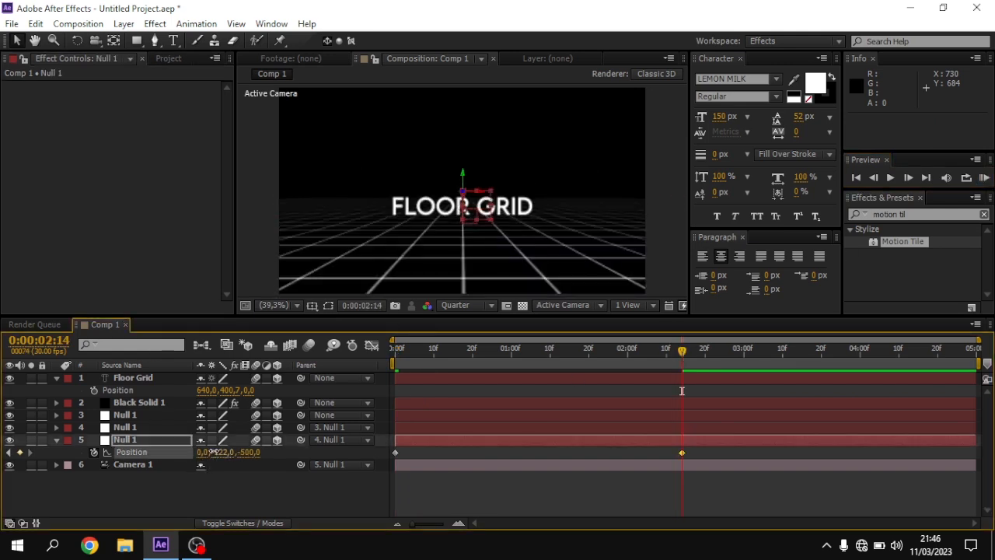
pyautogui.click(436, 473)
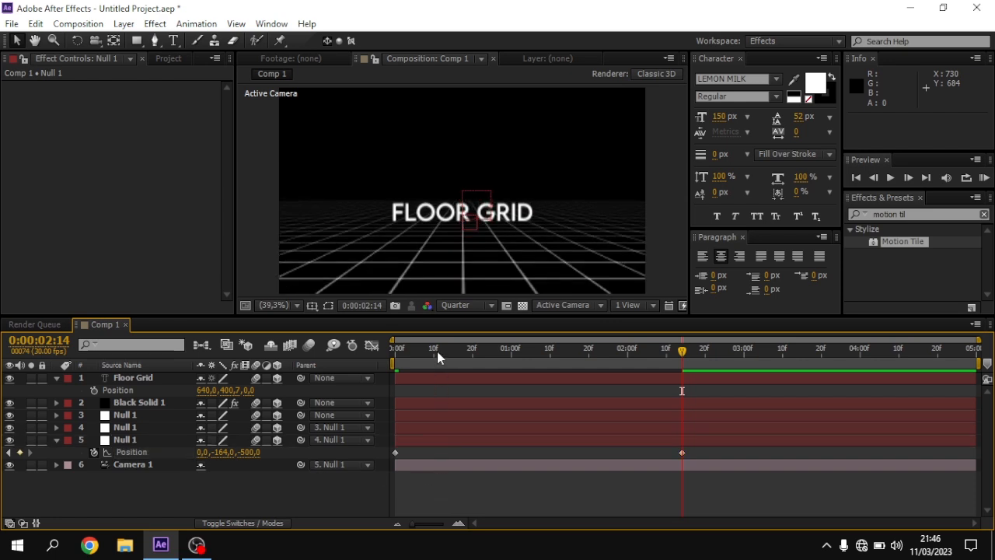
pyautogui.press('Home')
pyautogui.click(984, 178)
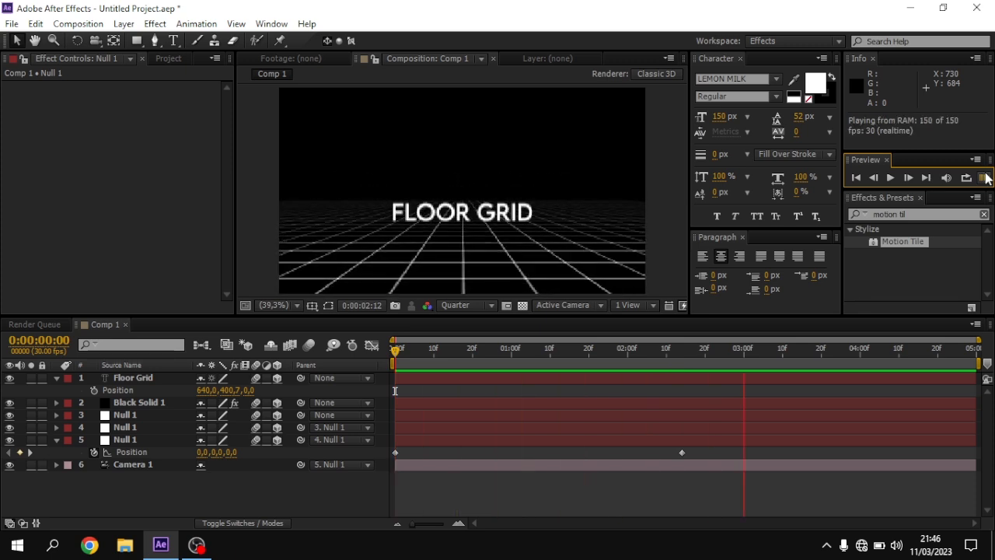
pyautogui.click(985, 178)
pyautogui.click(746, 350)
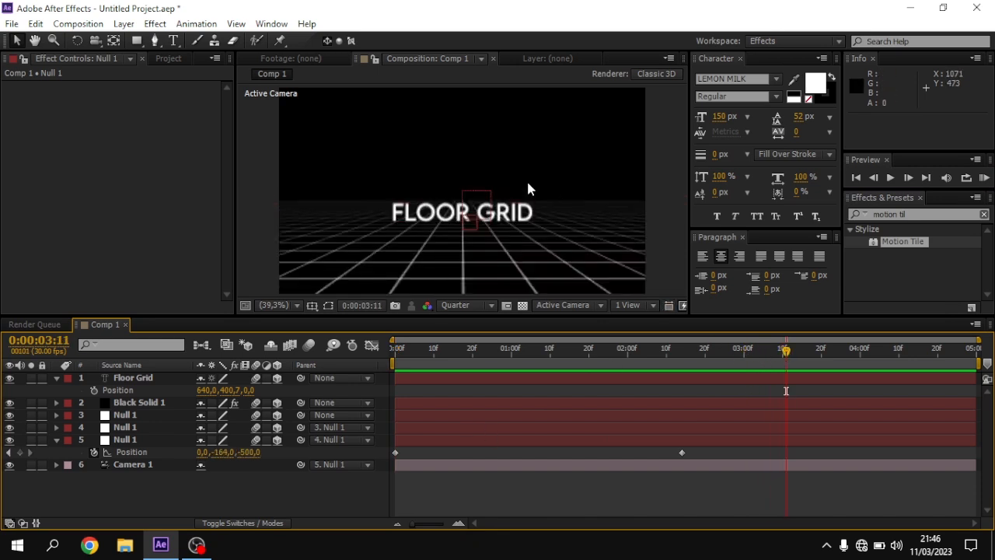
pyautogui.moveTo(203, 550)
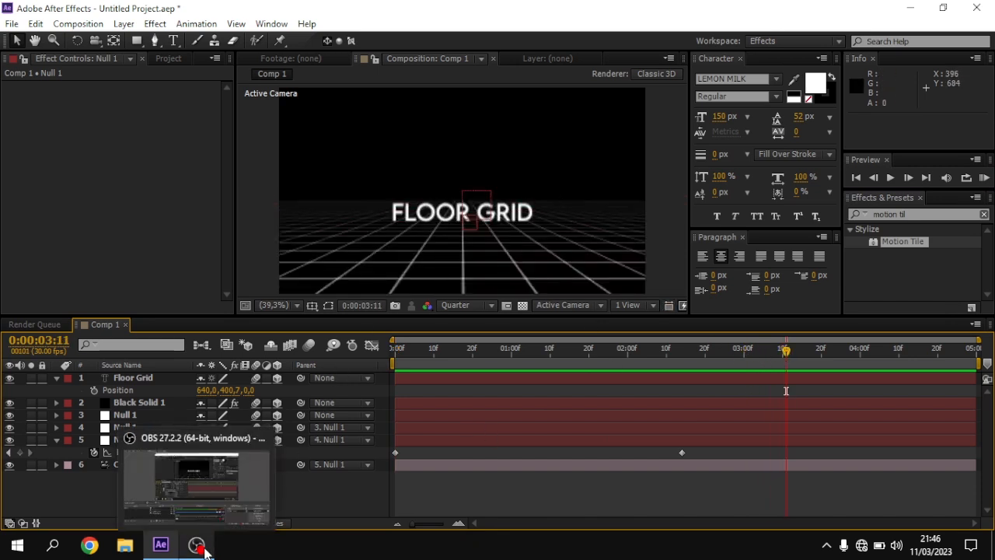